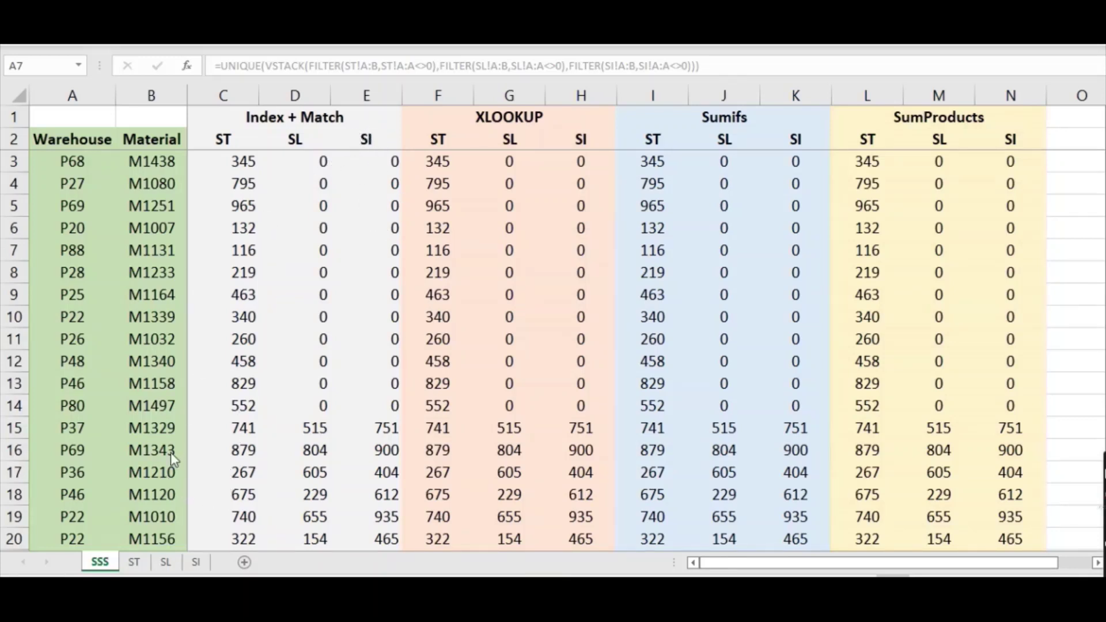
Step: Review the source data on the ST, SL and SI sheets, and return to the SSS summary sheet
{"action": "left_click", "coordinate": [133, 563]}
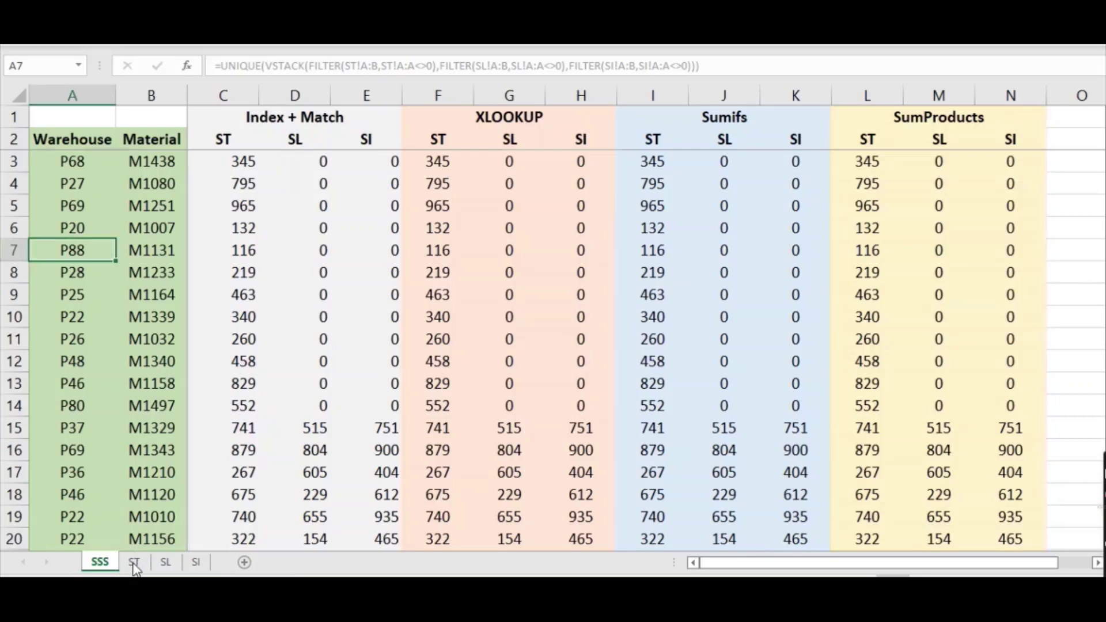
{"action": "left_click", "coordinate": [133, 563]}
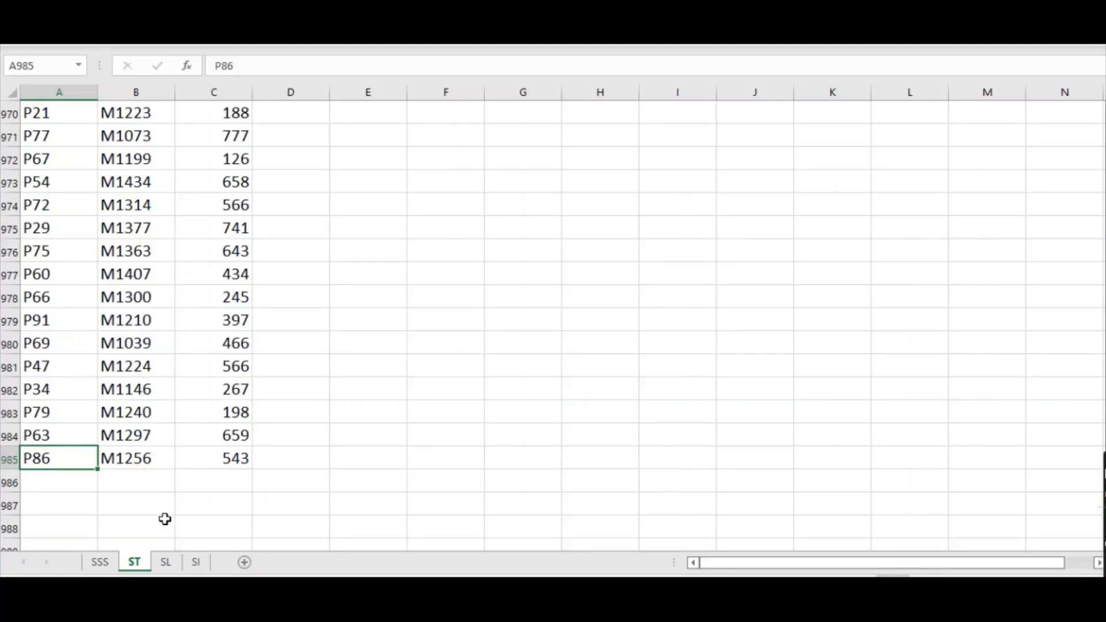
{"action": "left_click", "coordinate": [165, 562]}
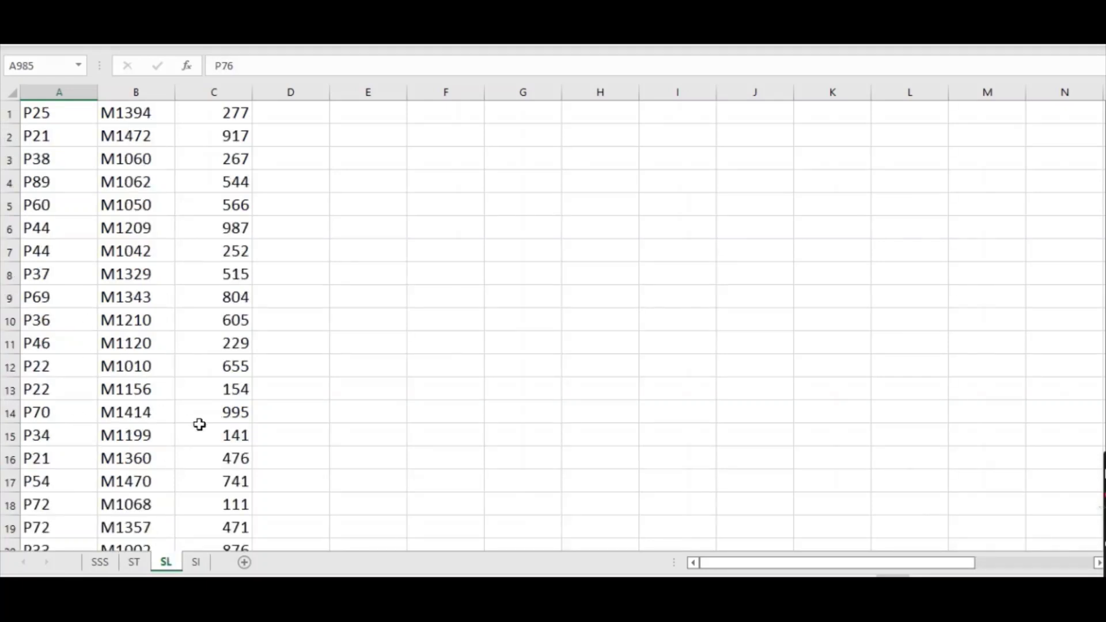
{"action": "left_click", "coordinate": [196, 562]}
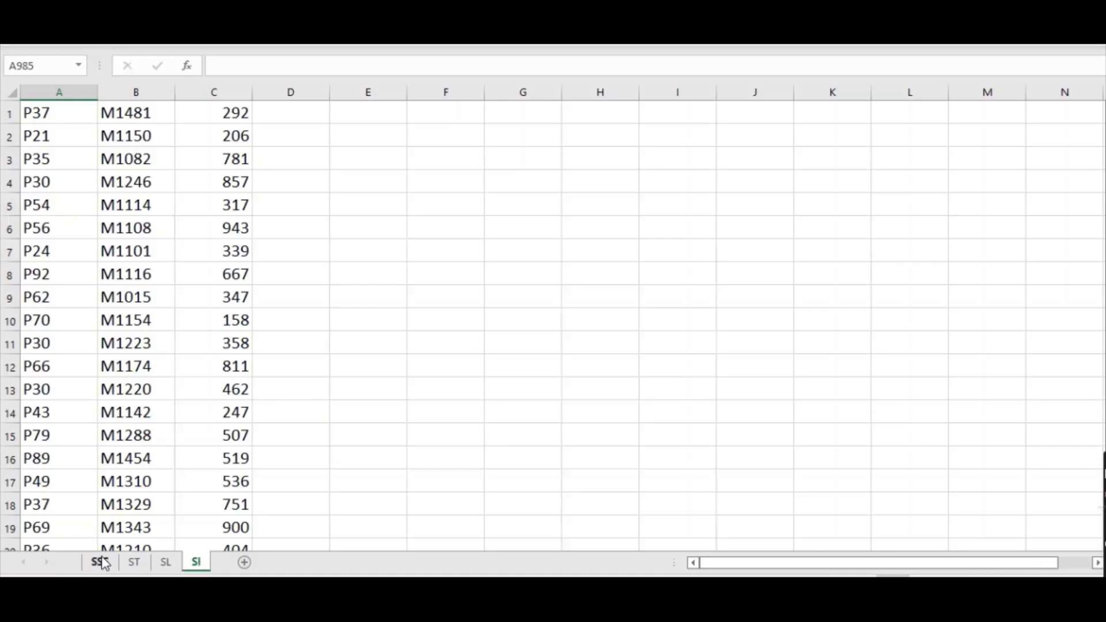
{"action": "left_click", "coordinate": [101, 561]}
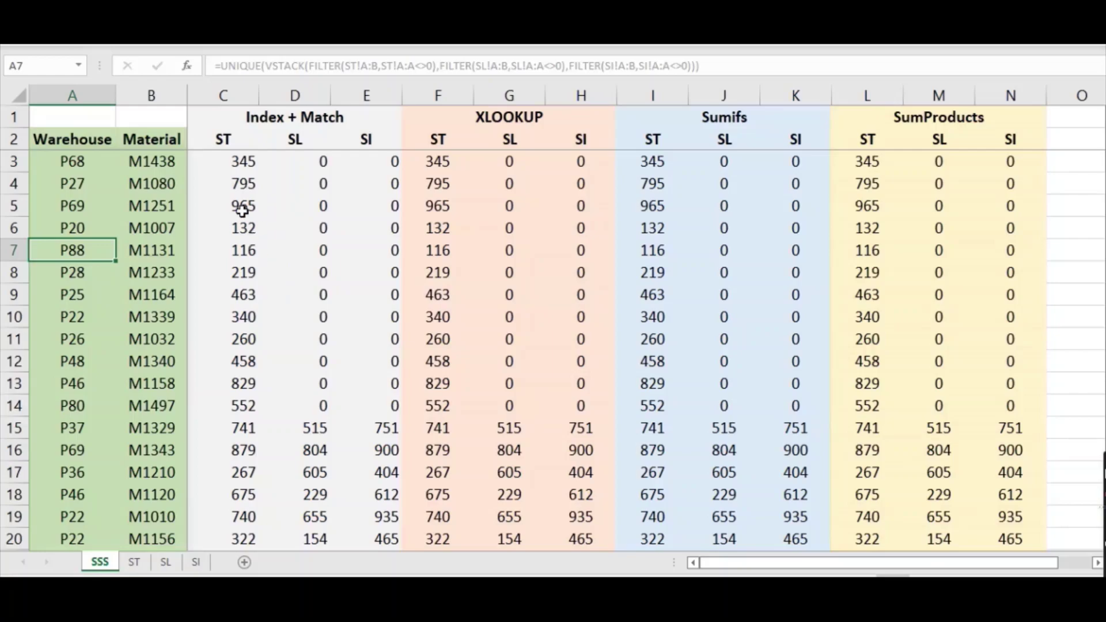
Step: Select the summary table from the Warehouse header through column E down to its last row, and return to the first data row
{"action": "left_click", "coordinate": [53, 142]}
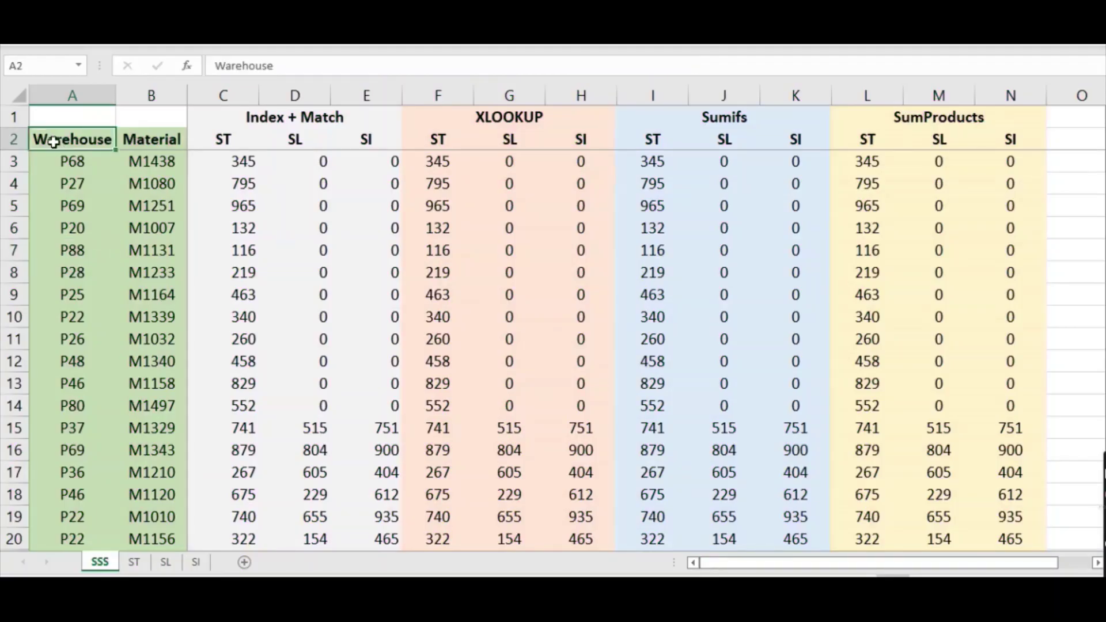
{"action": "key", "text": "shift+Right"}
{"action": "key", "text": "shift+Right"}
{"action": "key", "text": "shift+Right"}
{"action": "key", "text": "shift+Right"}
{"action": "key", "text": "ctrl+shift+Down"}
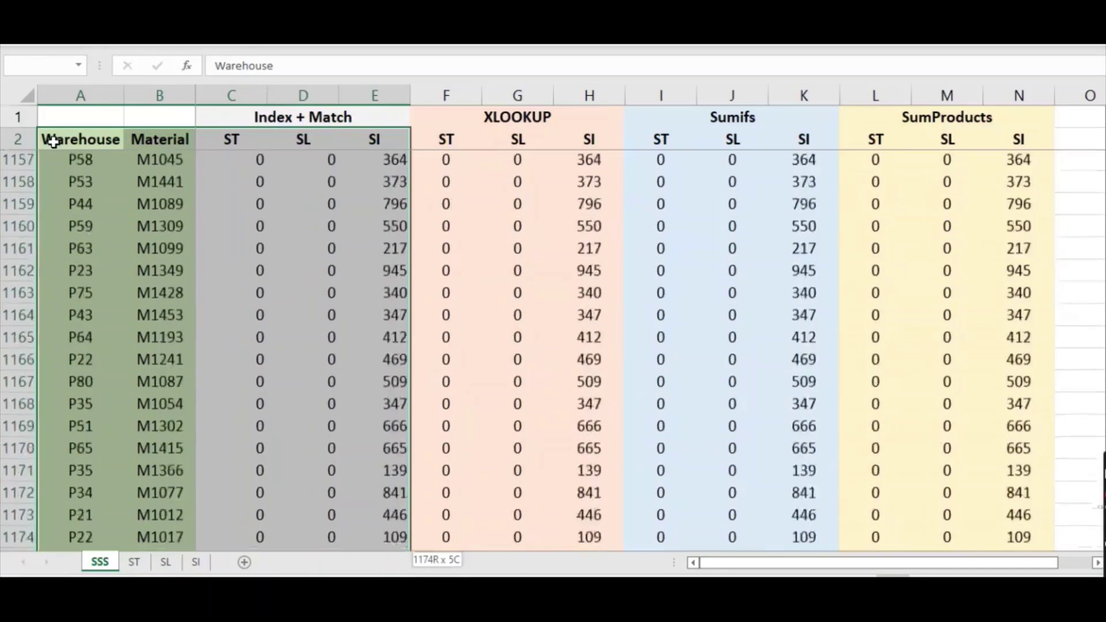
{"action": "left_click", "coordinate": [53, 142]}
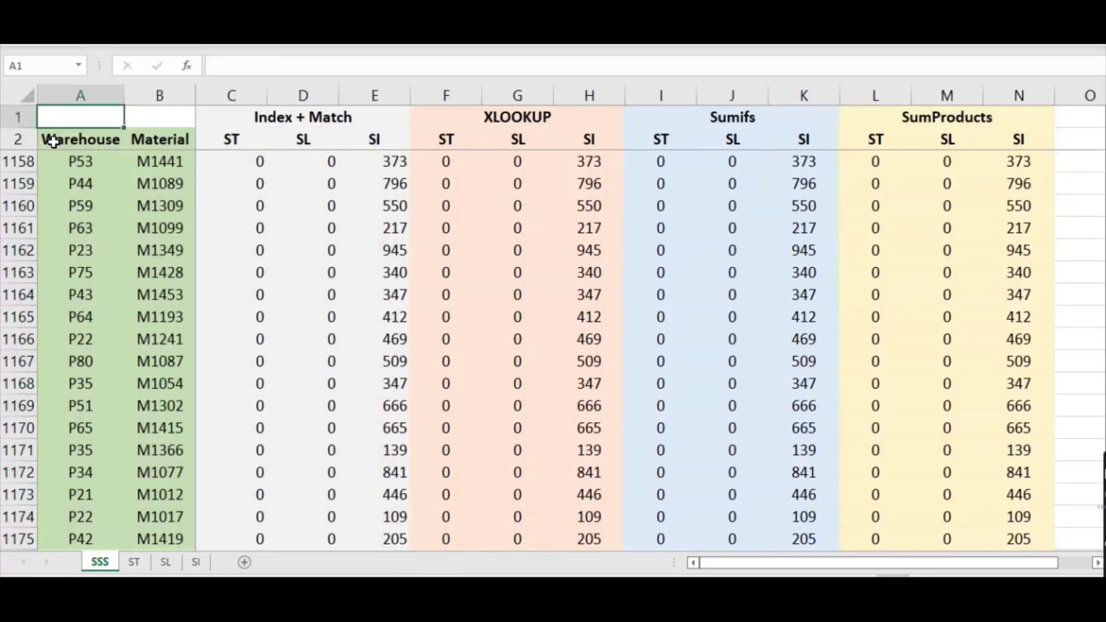
{"action": "key", "text": "ctrl+Home"}
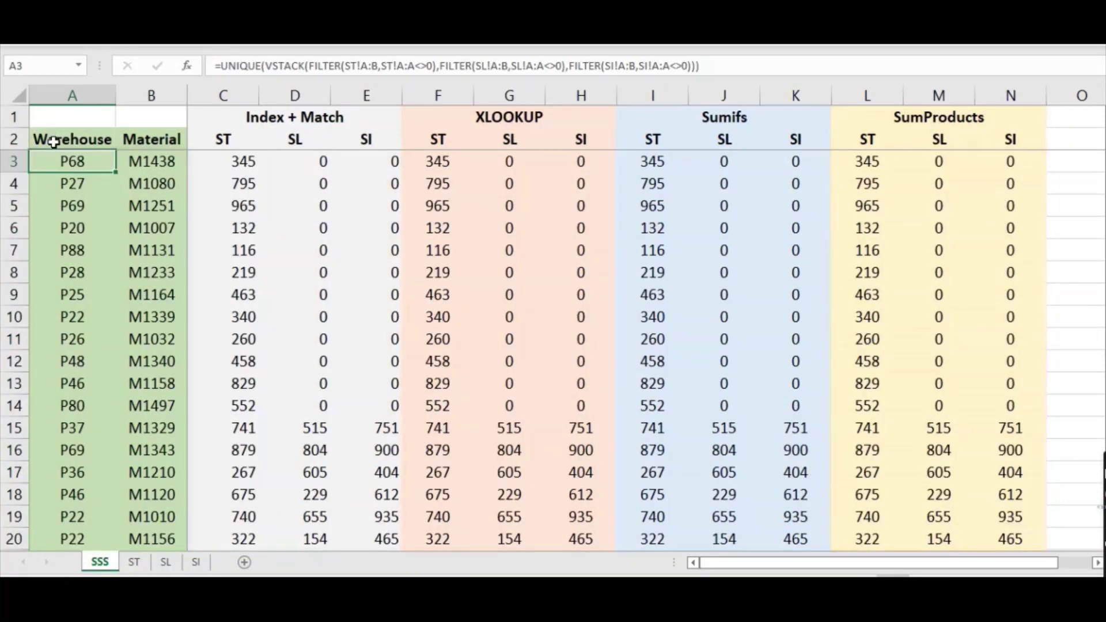
Step: Examine the Warehouse and Material rows of the summary down to about row 32, and return to the header
{"action": "key", "text": "Down"}
{"action": "key", "text": "Down"}
{"action": "key", "text": "Down"}
{"action": "key", "text": "Down"}
{"action": "key", "text": "Down"}
{"action": "key", "text": "Down"}
{"action": "key", "text": "Down"}
{"action": "key", "text": "Down"}
{"action": "key", "text": "Down"}
{"action": "key", "text": "Down"}
{"action": "key", "text": "Down"}
{"action": "key", "text": "Down"}
{"action": "key", "text": "Down"}
{"action": "key", "text": "Down"}
{"action": "key", "text": "Down"}
{"action": "key", "text": "Down"}
{"action": "key", "text": "Down"}
{"action": "key", "text": "Down"}
{"action": "key", "text": "Down"}
{"action": "key", "text": "Down"}
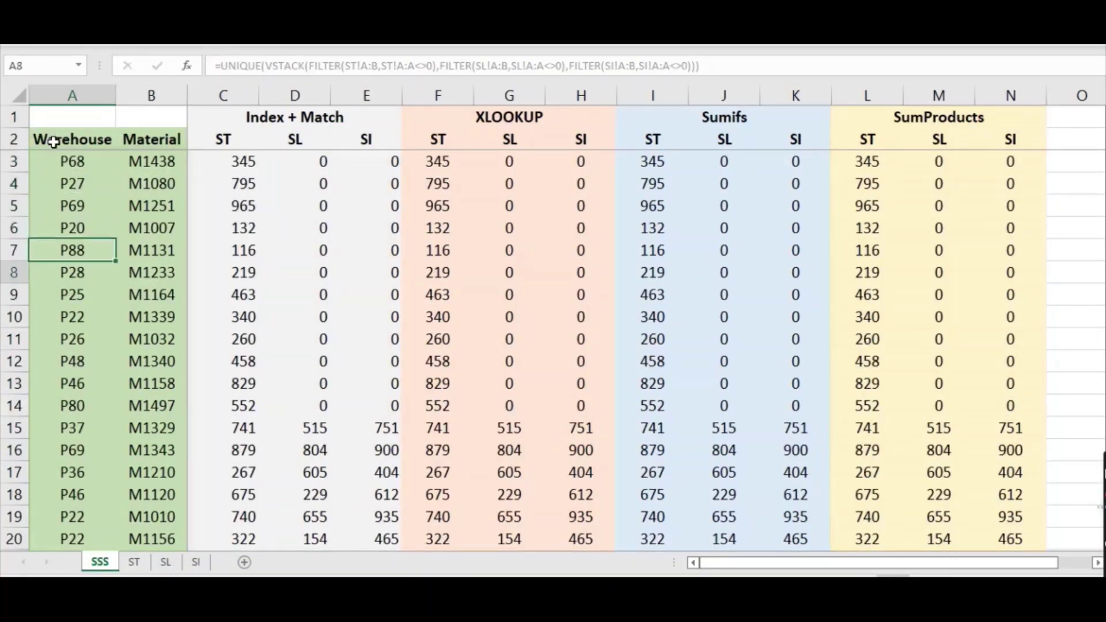
{"action": "key", "text": "Up"}
{"action": "key", "text": "Up"}
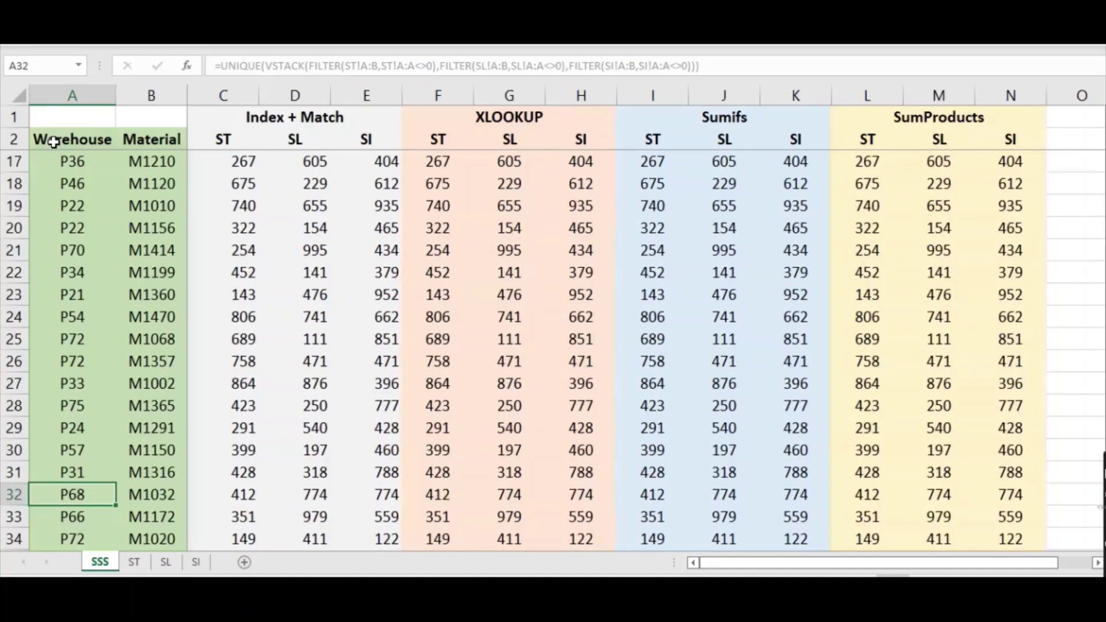
{"action": "key", "text": "Up"}
{"action": "key", "text": "Up"}
{"action": "key", "text": "Up"}
{"action": "key", "text": "Up"}
{"action": "key", "text": "Up"}
{"action": "key", "text": "Up"}
{"action": "key", "text": "Up"}
{"action": "key", "text": "Up"}
{"action": "key", "text": "Up"}
{"action": "key", "text": "Up"}
{"action": "key", "text": "Up"}
{"action": "key", "text": "Up"}
{"action": "key", "text": "Up"}
{"action": "key", "text": "Up"}
{"action": "key", "text": "Up"}
{"action": "key", "text": "Up"}
{"action": "key", "text": "Up"}
{"action": "key", "text": "Up"}
{"action": "key", "text": "Up"}
{"action": "key", "text": "Up"}
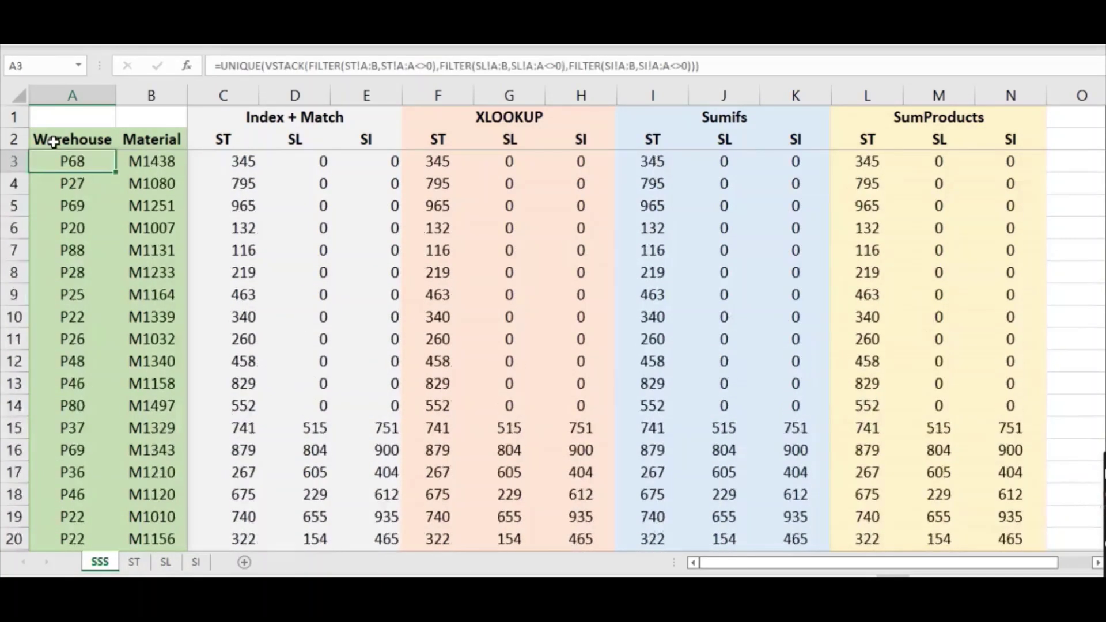
{"action": "key", "text": "Up"}
{"action": "key", "text": "Down"}
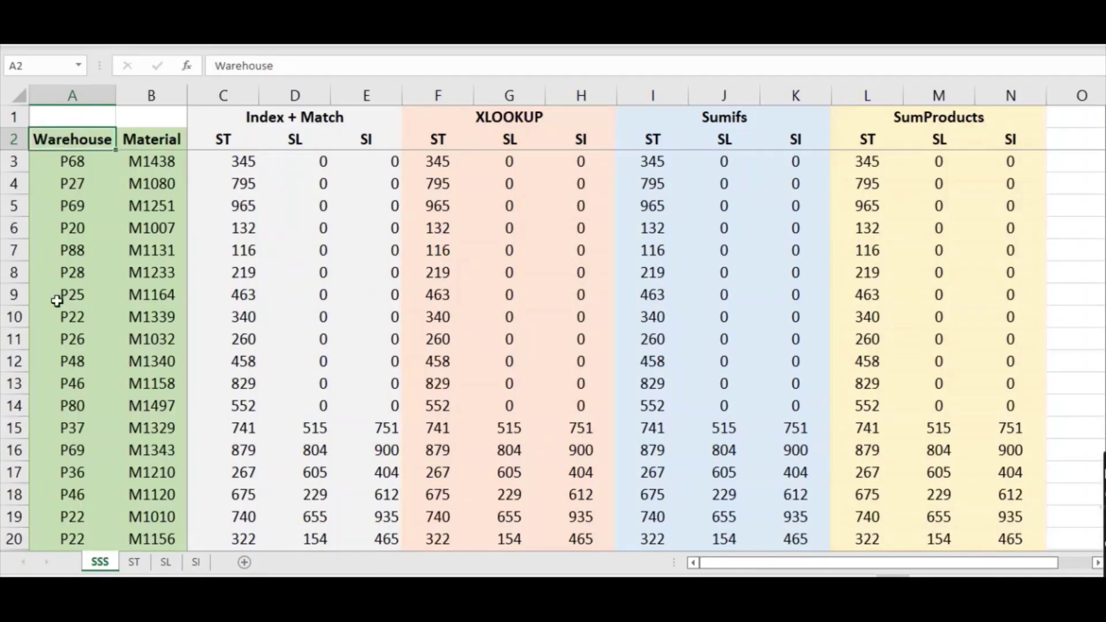
Step: Compare the warehouse and material columns across the ST, SL and SI sheets, and go back to the SSS sheet
{"action": "left_click", "coordinate": [134, 562]}
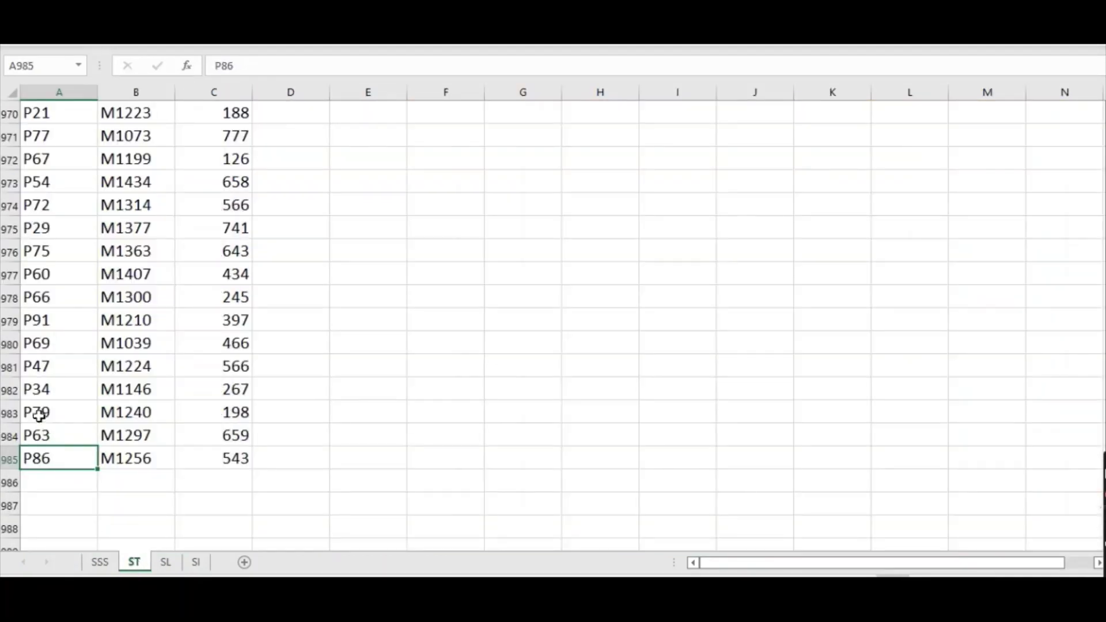
{"action": "left_click", "coordinate": [166, 562]}
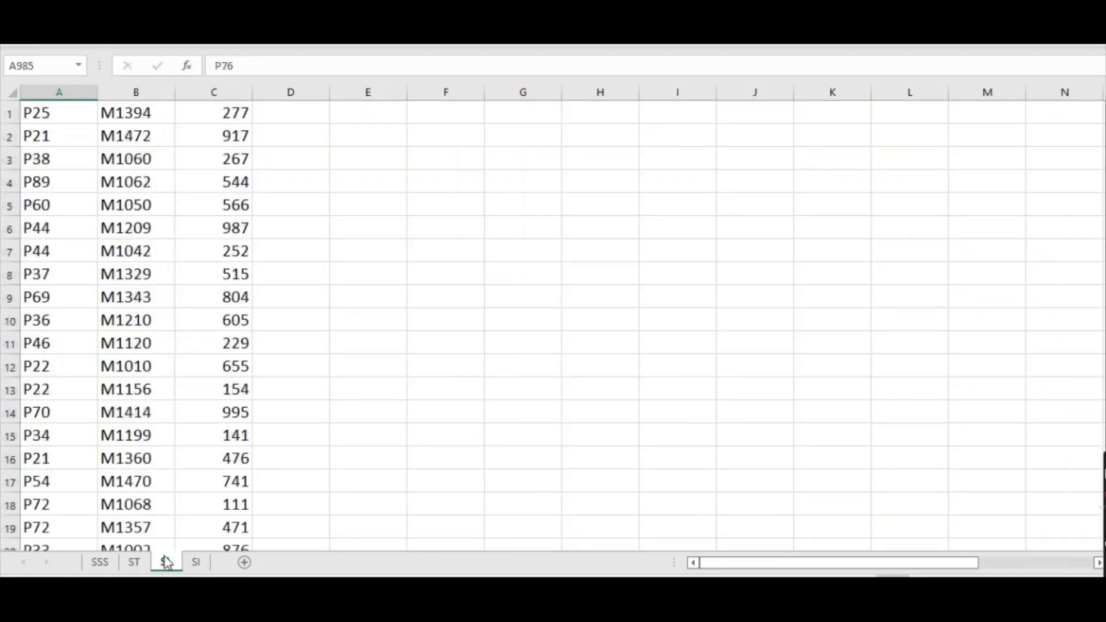
{"action": "left_click", "coordinate": [196, 563]}
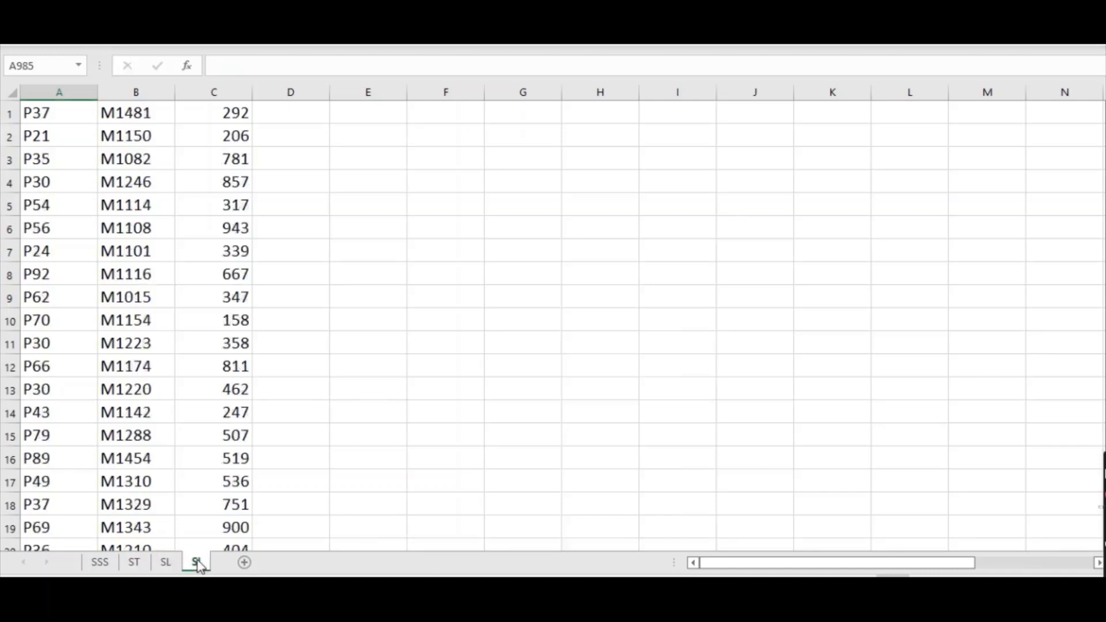
{"action": "left_click", "coordinate": [100, 562]}
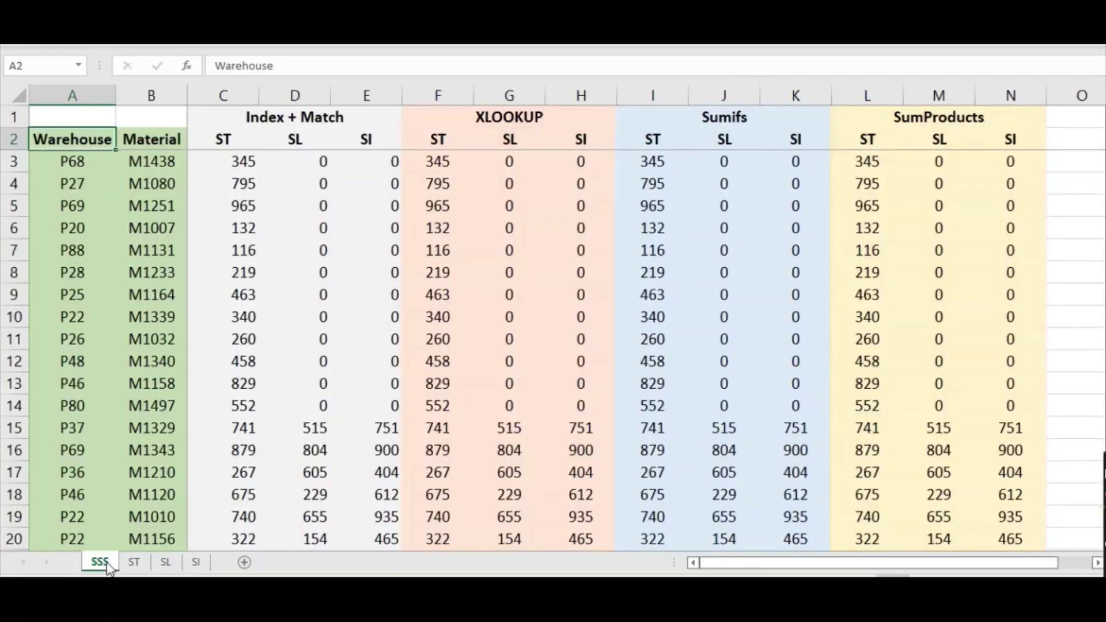
Step: Examine the spilled UNIQUE formula in Warehouse cells A4 to A10, and return to cell A3
{"action": "left_click", "coordinate": [70, 183]}
{"action": "key", "text": "Down"}
{"action": "key", "text": "Down"}
{"action": "key", "text": "Down"}
{"action": "key", "text": "Down"}
{"action": "key", "text": "Down"}
{"action": "key", "text": "Down"}
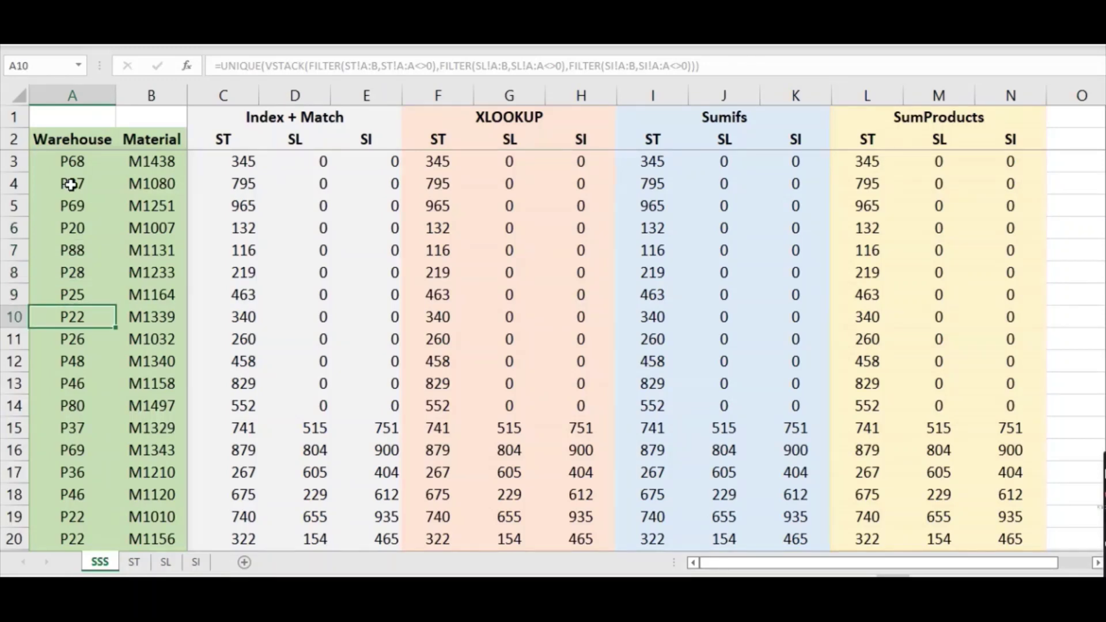
{"action": "key", "text": "Up"}
{"action": "key", "text": "Up"}
{"action": "key", "text": "Up"}
{"action": "key", "text": "Up"}
{"action": "key", "text": "Up"}
{"action": "key", "text": "Up"}
{"action": "key", "text": "Up"}
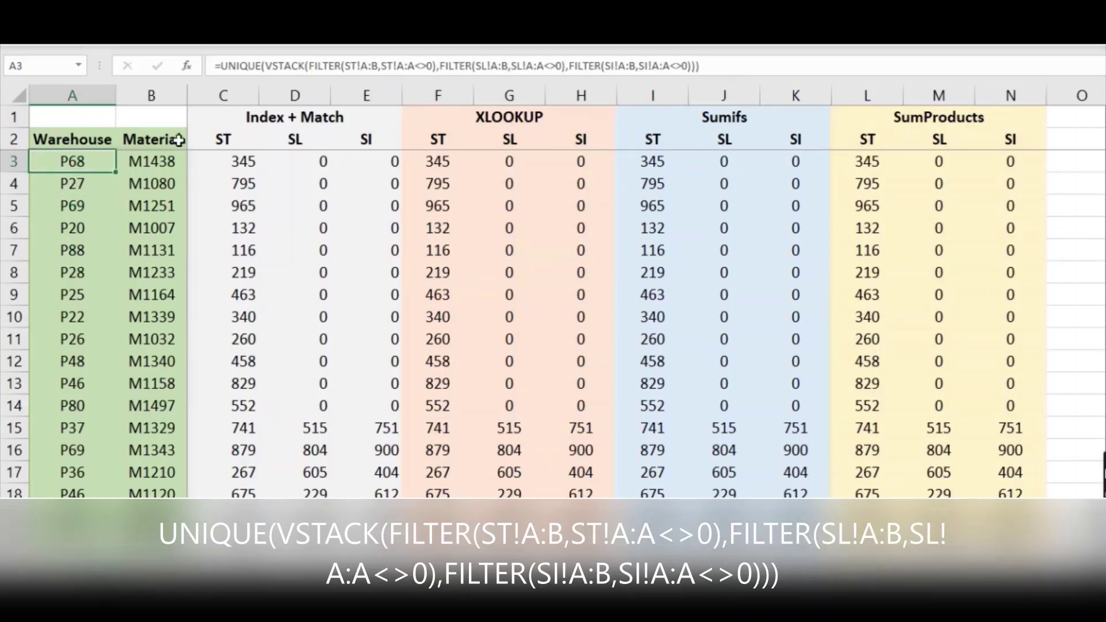
Step: Highlight the VSTACK and UNIQUE functions in the A3 formula for inspection, and leave the formula unchanged
{"action": "double_click", "coordinate": [267, 65]}
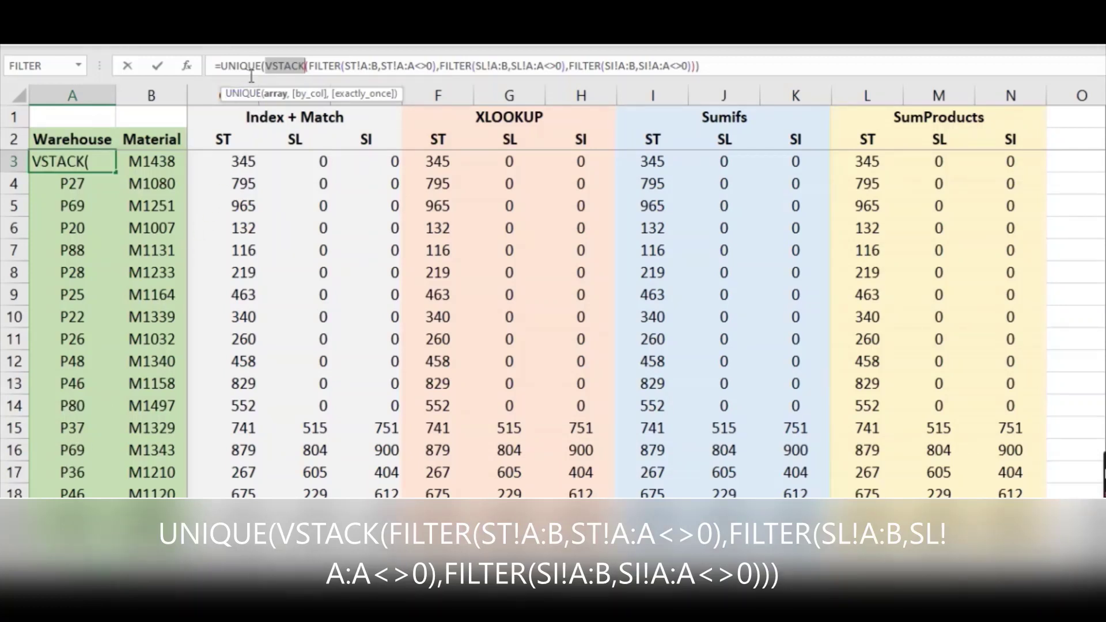
{"action": "left_click_drag", "start_coordinate": [222, 60], "coordinate": [261, 60]}
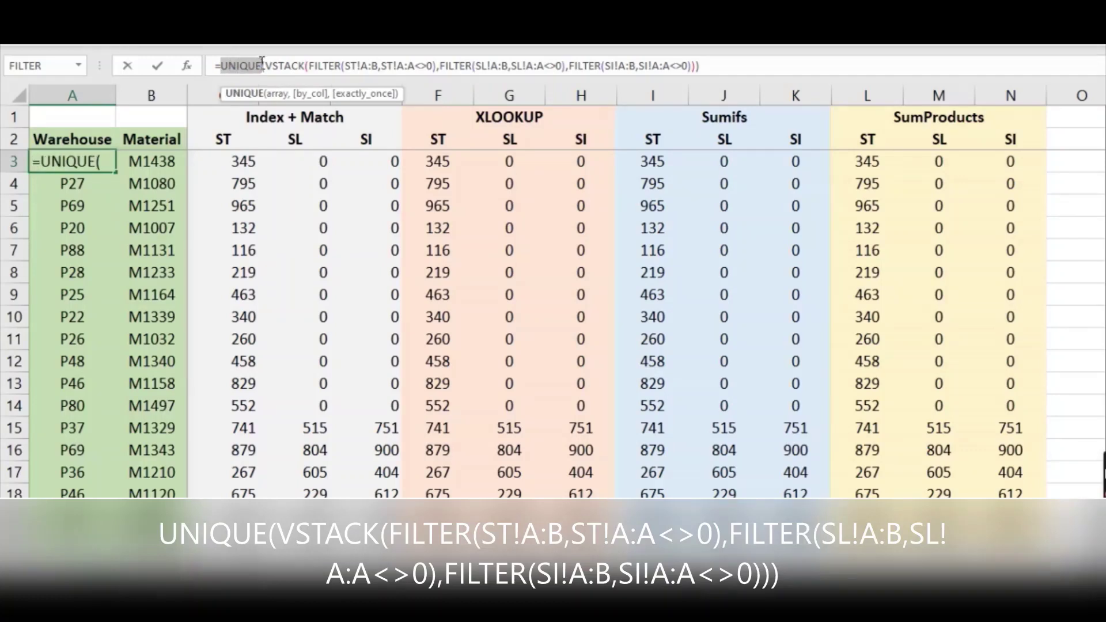
{"action": "key", "text": "Return"}
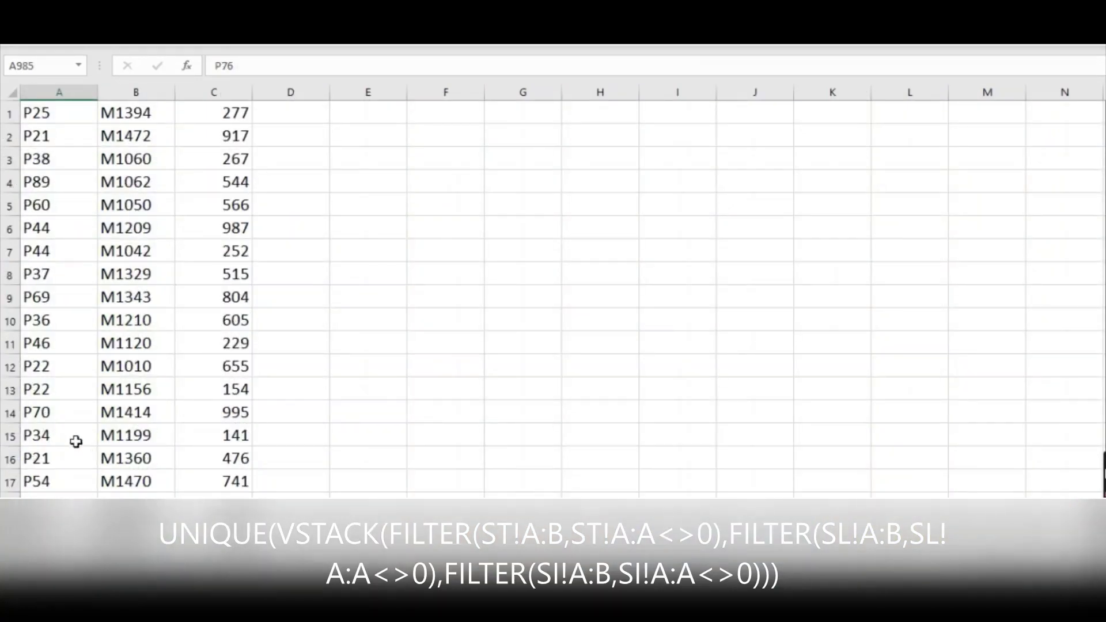
Step: Copy A15:C18 from the SL sheet and select the first empty cell, A986, below the ST sheet's data
{"action": "left_click", "coordinate": [75, 439]}
{"action": "key", "text": "shift+Right"}
{"action": "key", "text": "shift+Right"}
{"action": "key", "text": "shift+Down"}
{"action": "key", "text": "shift+Down"}
{"action": "key", "text": "shift+Down"}
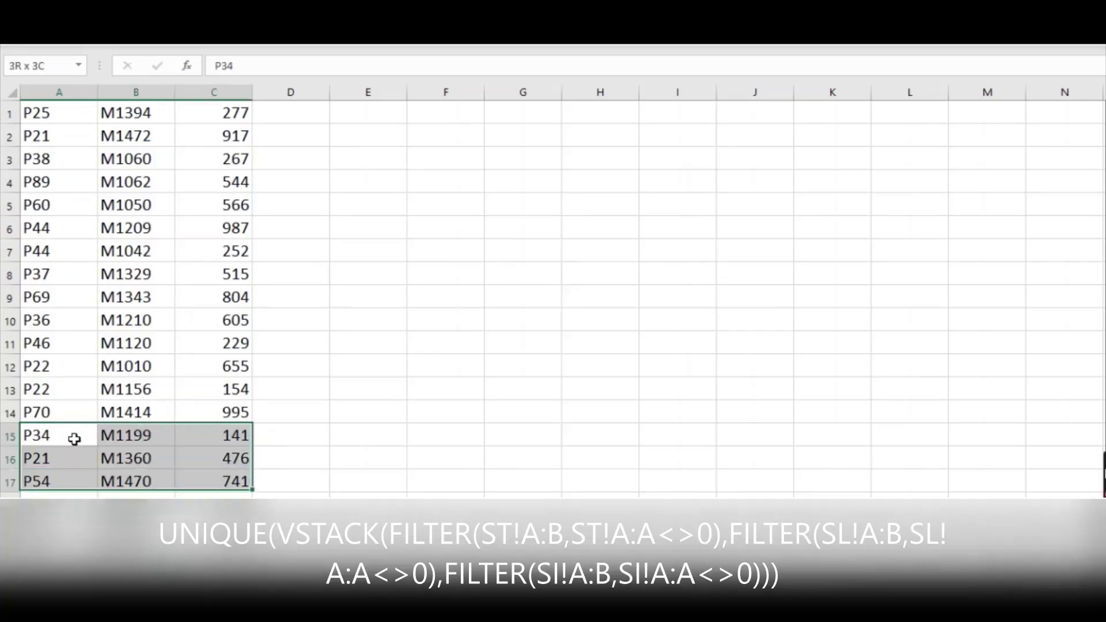
{"action": "key", "text": "ctrl+c"}
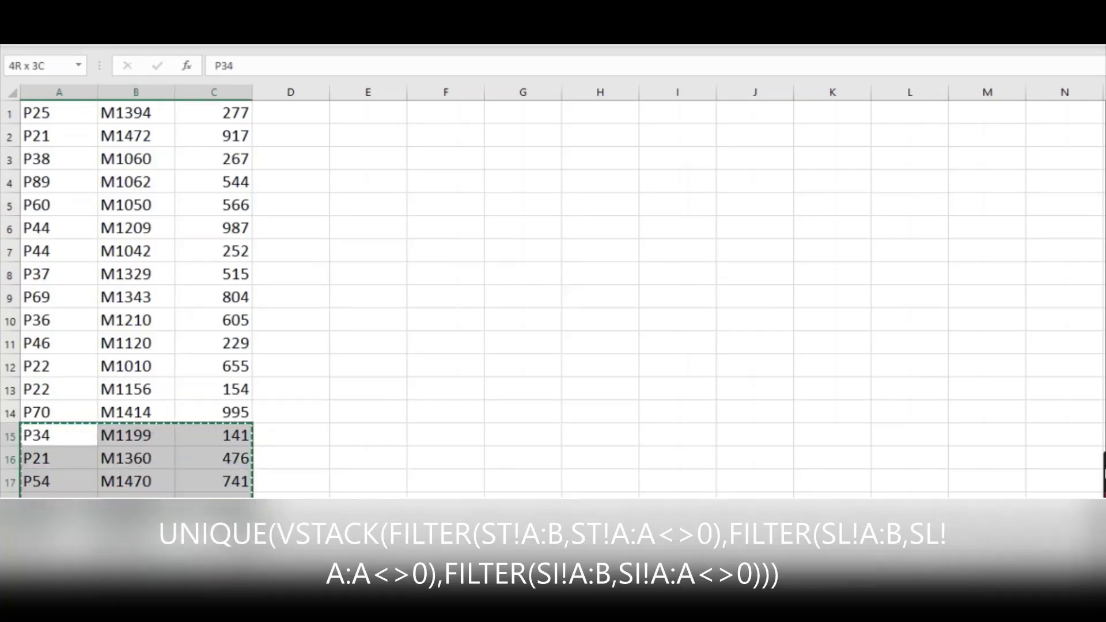
{"action": "key", "text": "ctrl+Down"}
{"action": "left_click", "coordinate": [80, 478]}
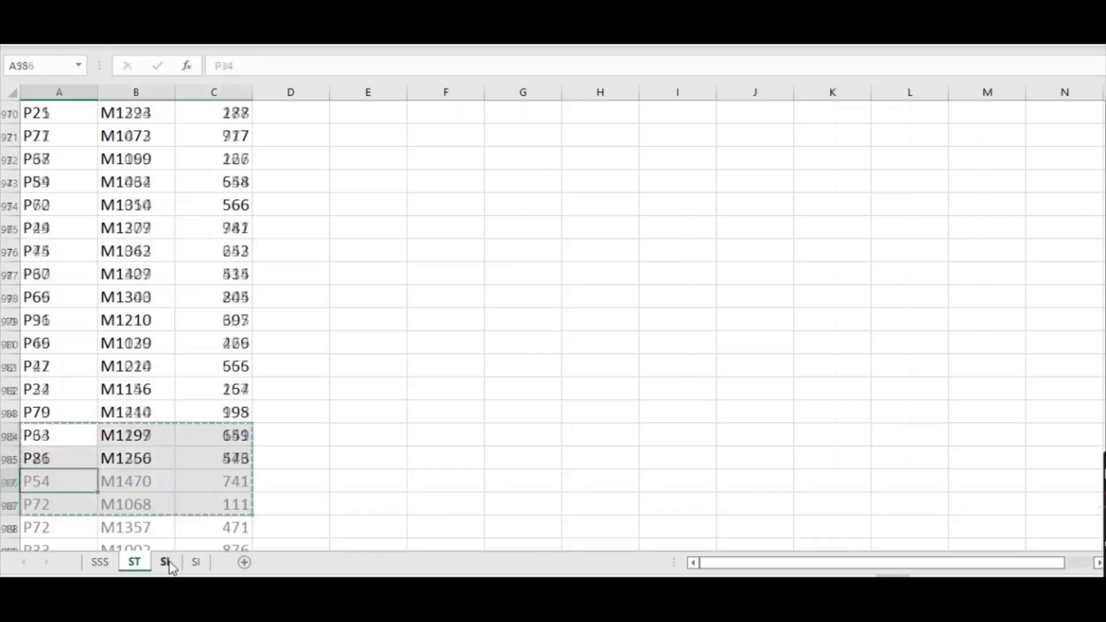
Step: Check the SI and ST sheets once more, and return to the SSS sheet
{"action": "left_click", "coordinate": [196, 562]}
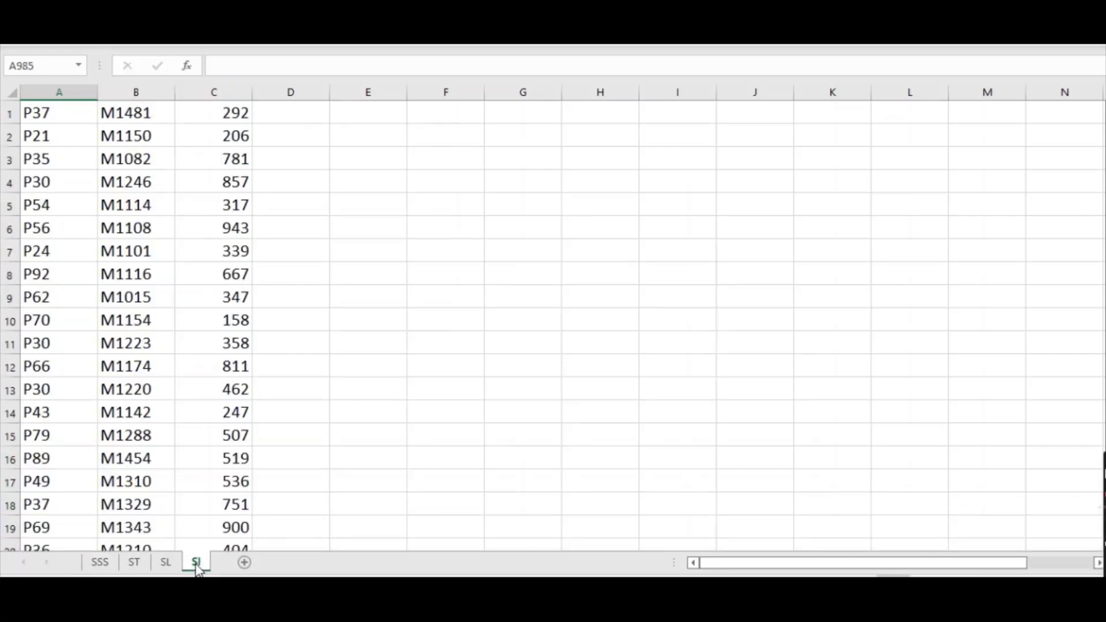
{"action": "left_click", "coordinate": [135, 567]}
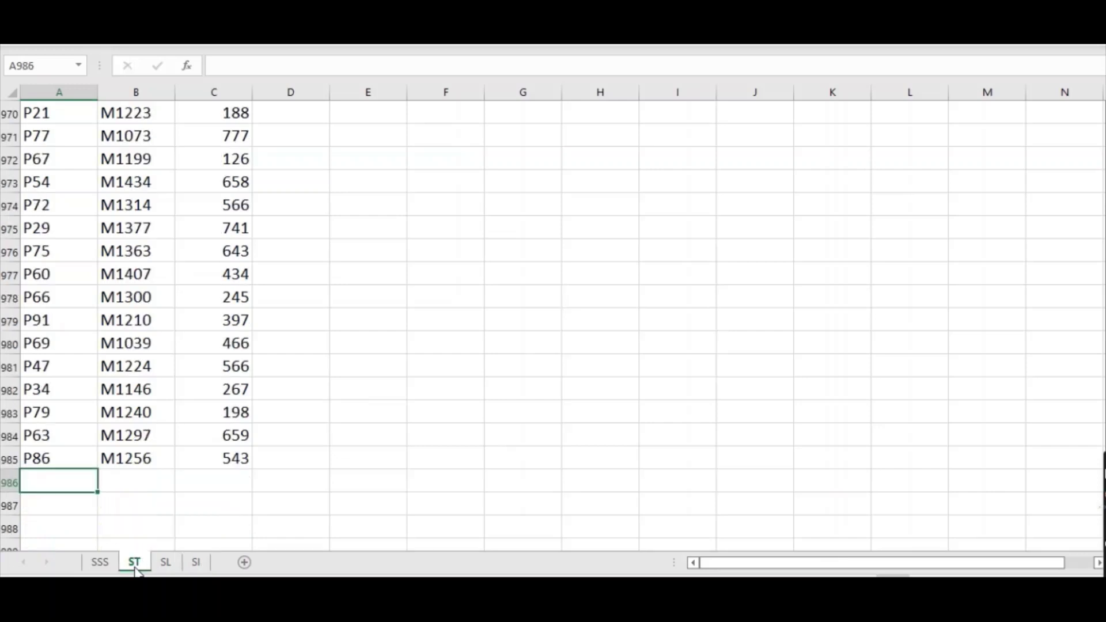
{"action": "left_click", "coordinate": [101, 563]}
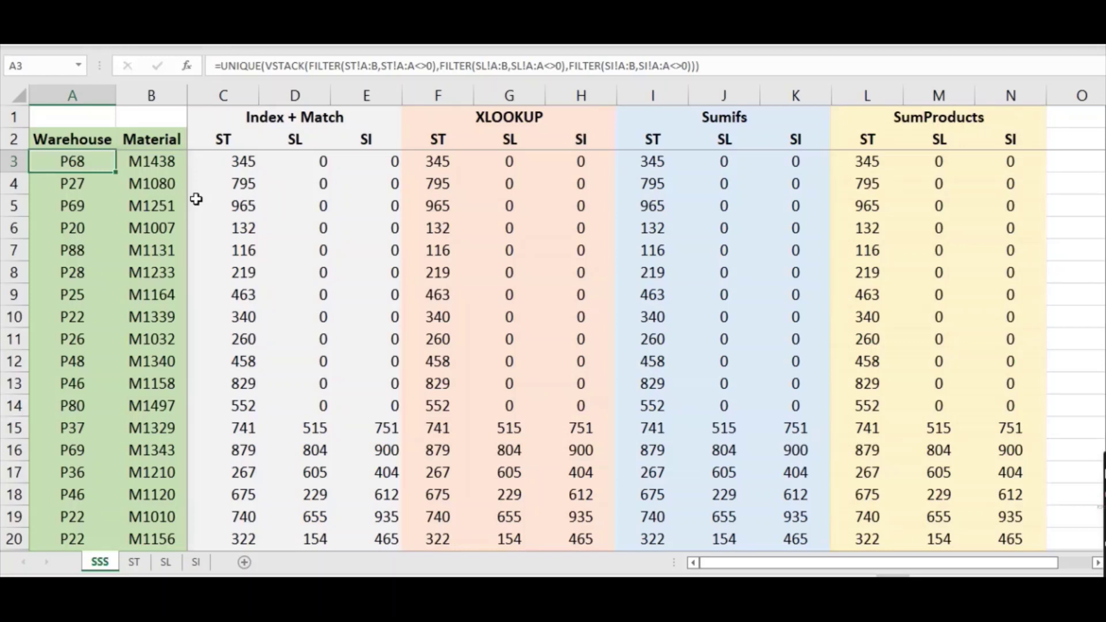
Step: Inspect the ranges used by the C3 lookup: ST column C, cells A3 and B3 on SSS, and ST columns A and B
{"action": "key", "text": "Right"}
{"action": "key", "text": "Right"}
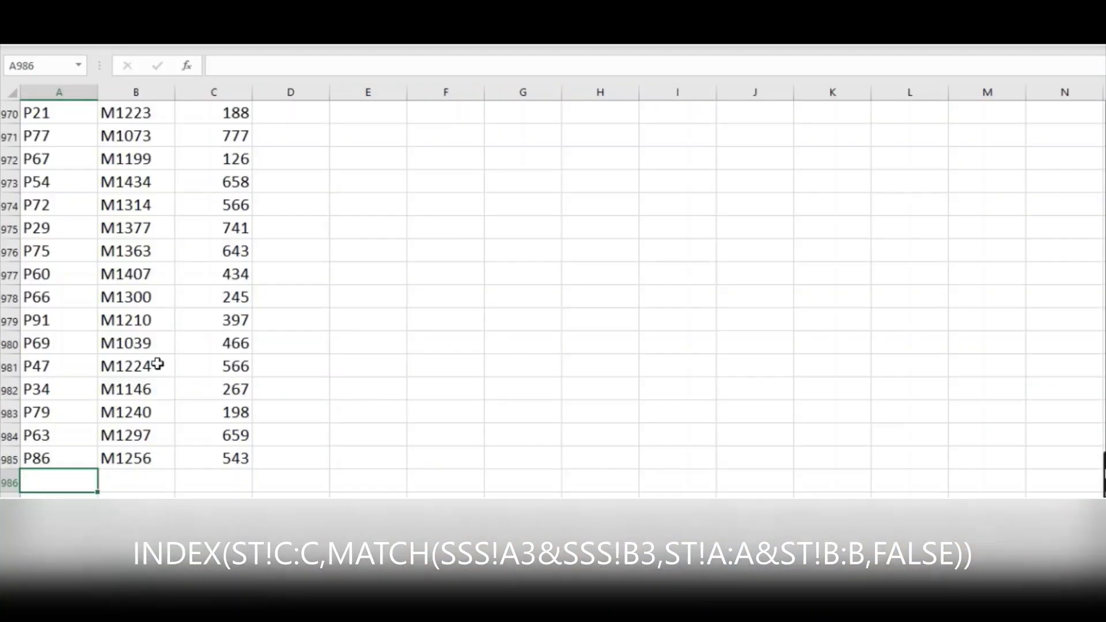
{"action": "left_click", "coordinate": [224, 95]}
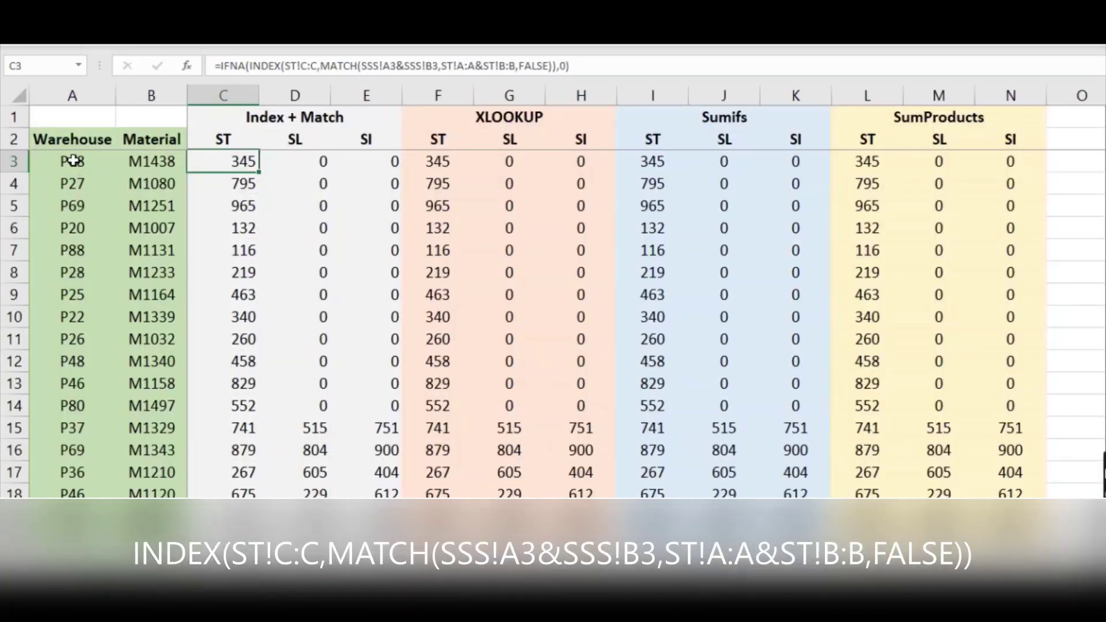
{"action": "left_click", "coordinate": [73, 161]}
{"action": "left_click", "coordinate": [148, 160]}
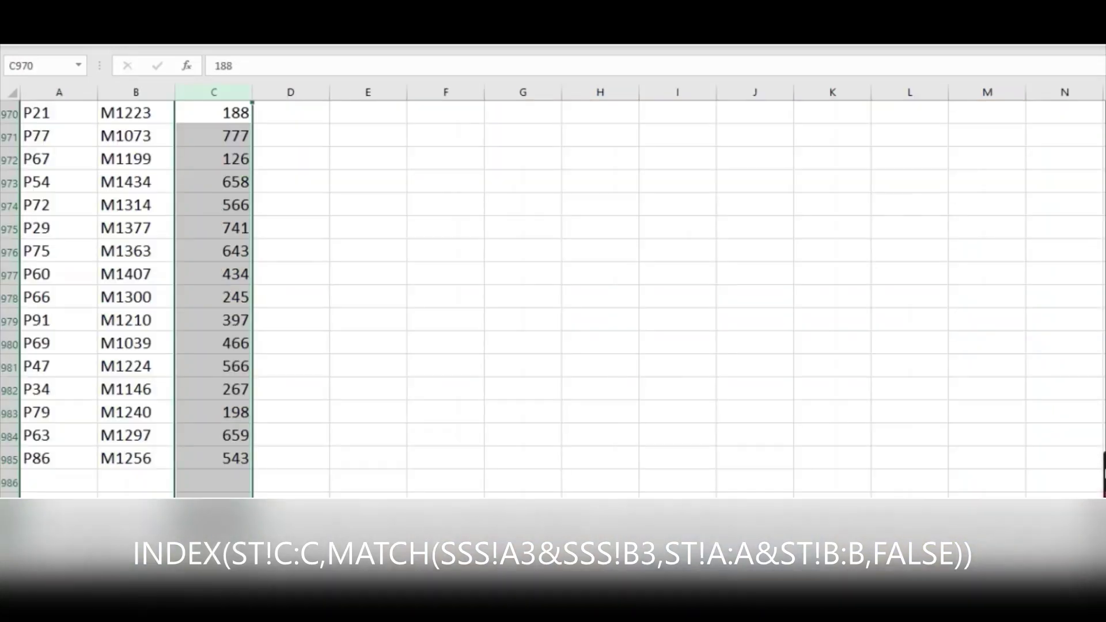
{"action": "left_click_drag", "start_coordinate": [60, 91], "coordinate": [121, 92]}
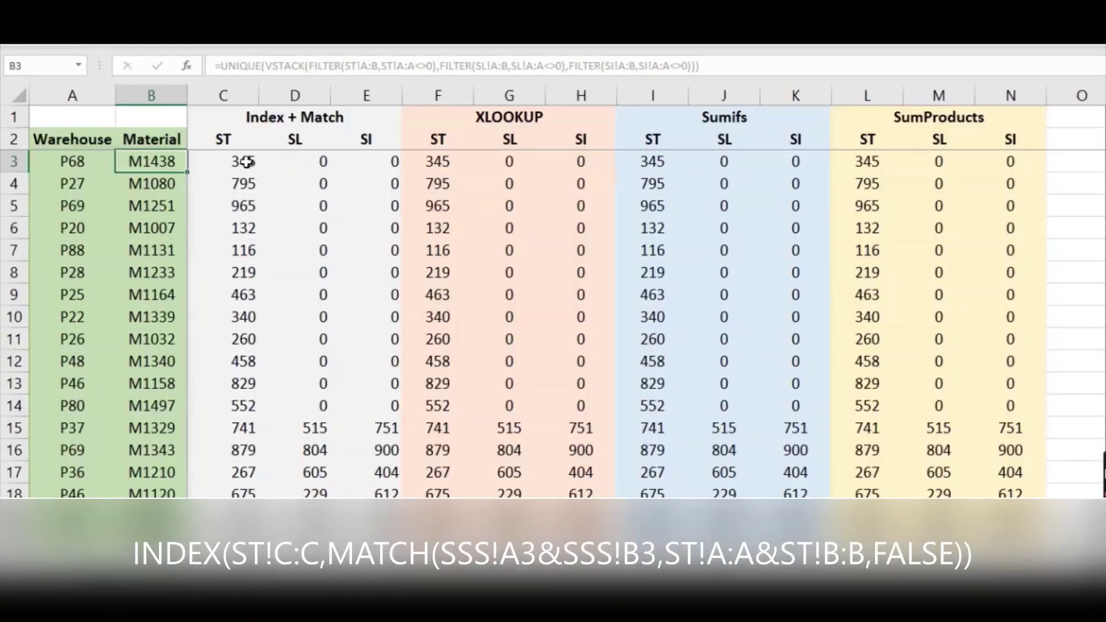
Step: Highlight the MATCH lookup value and the ST!A:A&ST!B:B lookup array in the C3 formula for inspection, leaving the formula unchanged
{"action": "left_click", "coordinate": [247, 162]}
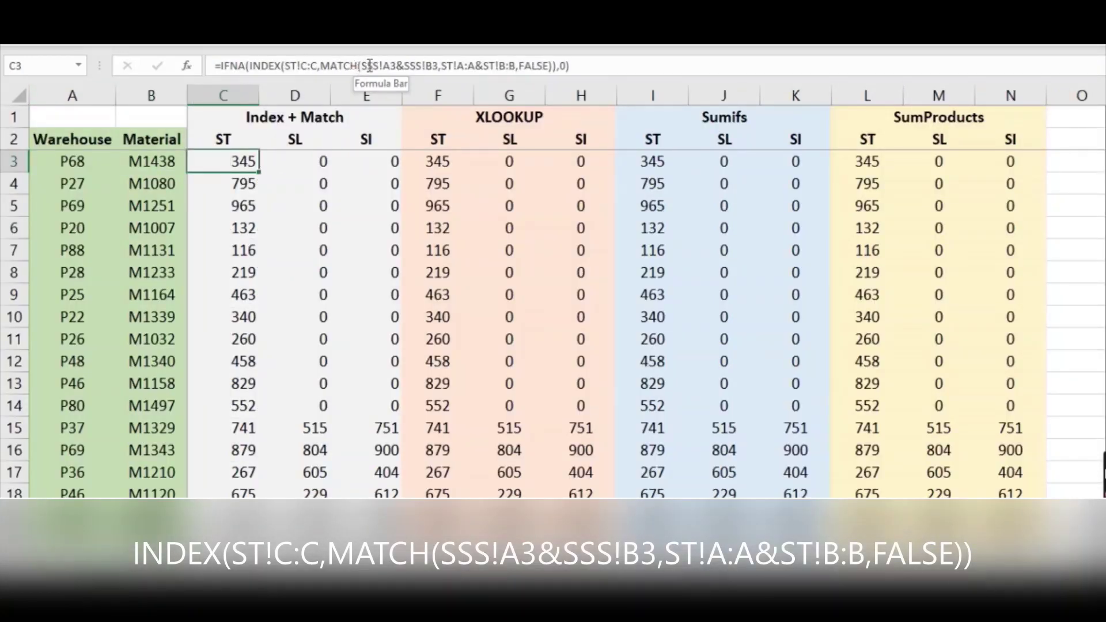
{"action": "left_click", "coordinate": [387, 61]}
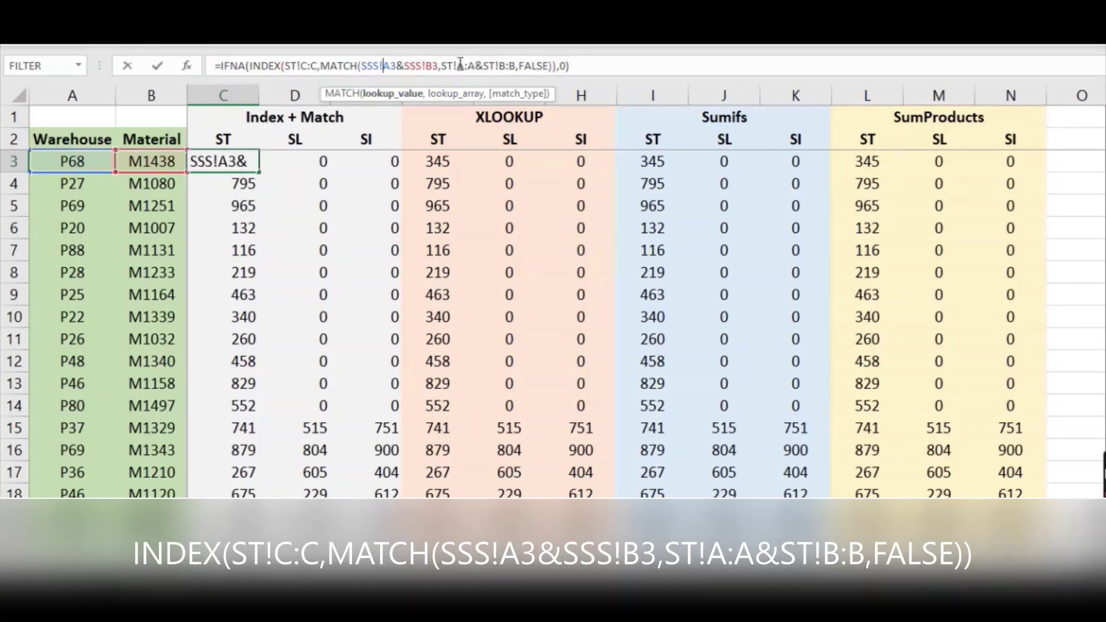
{"action": "left_click_drag", "start_coordinate": [459, 63], "coordinate": [500, 62]}
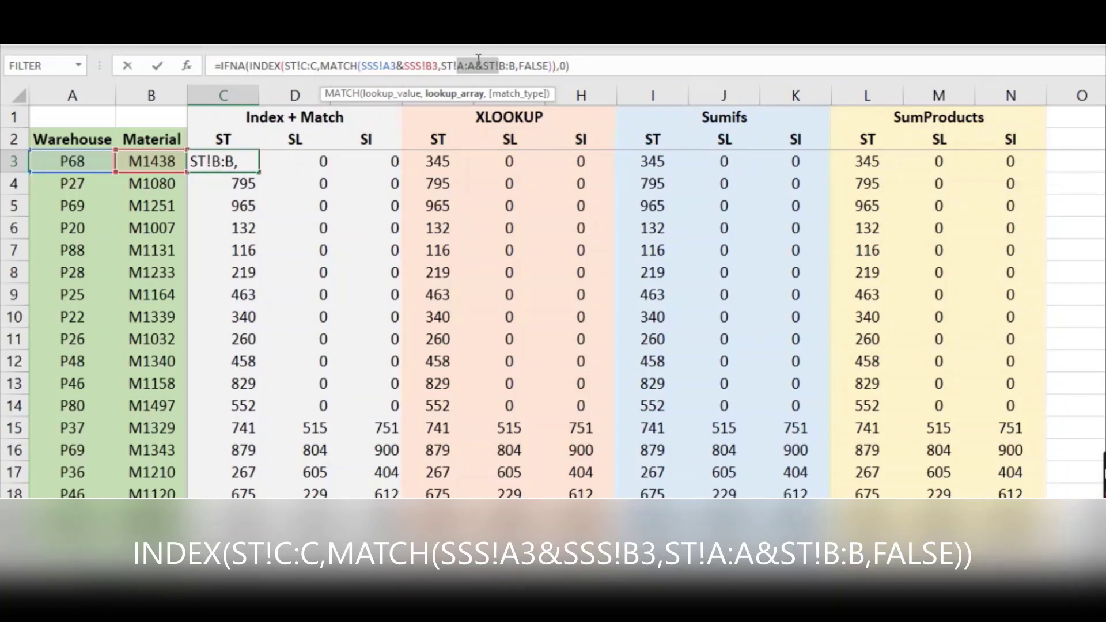
{"action": "left_click_drag", "start_coordinate": [476, 61], "coordinate": [485, 59]}
{"action": "key", "text": "ctrl+Return"}
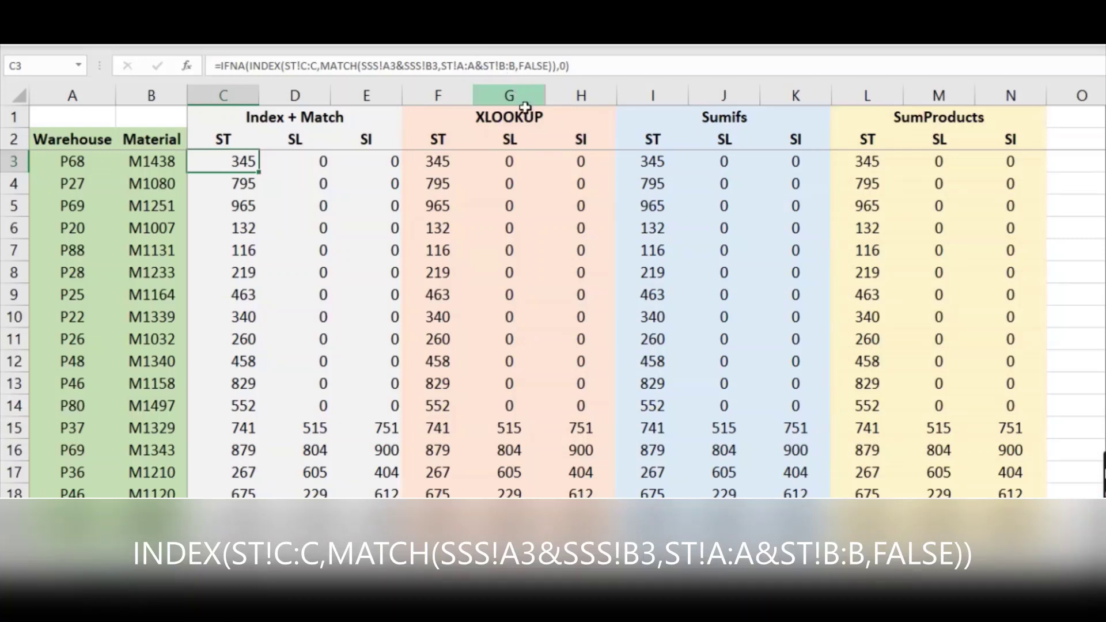
Step: Inspect the ranges used by the F3 XLOOKUP formula: columns A and B on SSS, and columns A to C on ST
{"action": "left_click", "coordinate": [442, 163]}
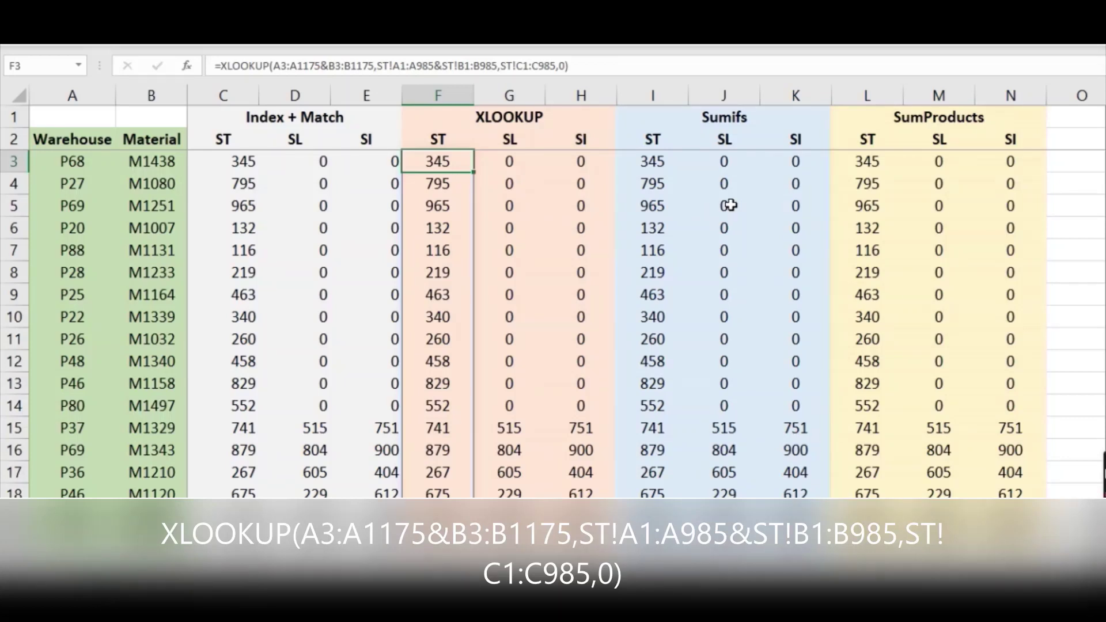
{"action": "key", "text": "F2"}
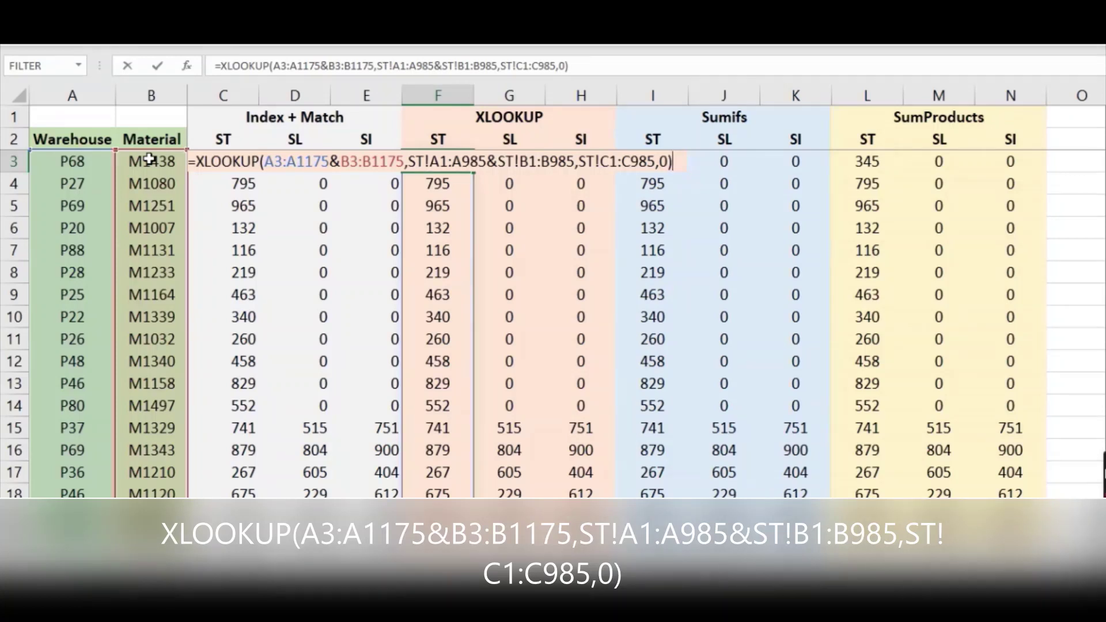
{"action": "key", "text": "ctrl+Return"}
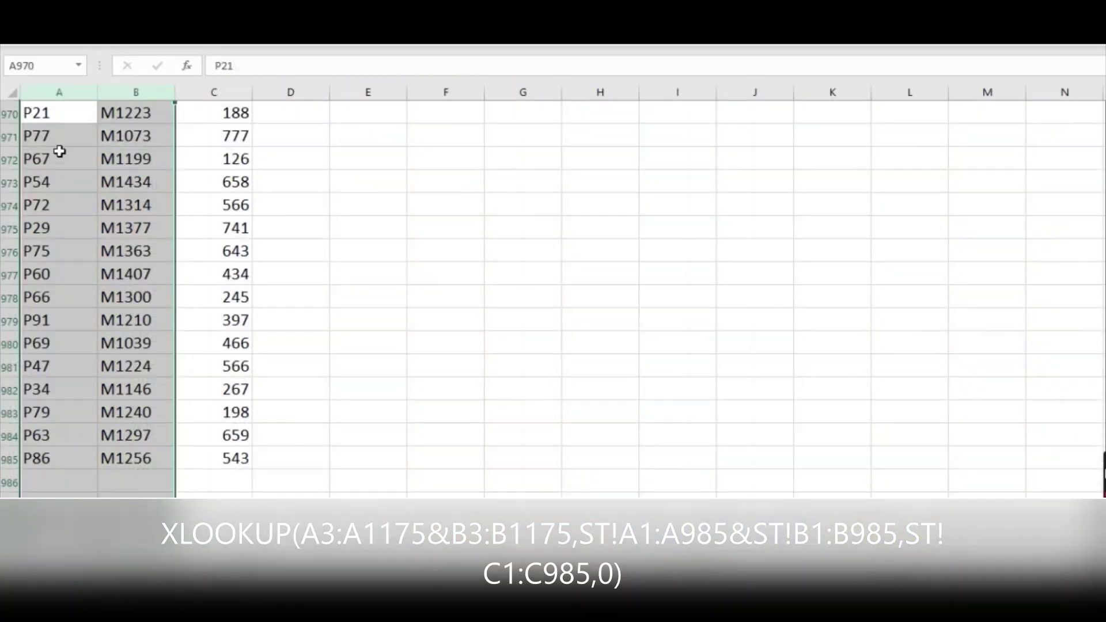
{"action": "left_click", "coordinate": [53, 103]}
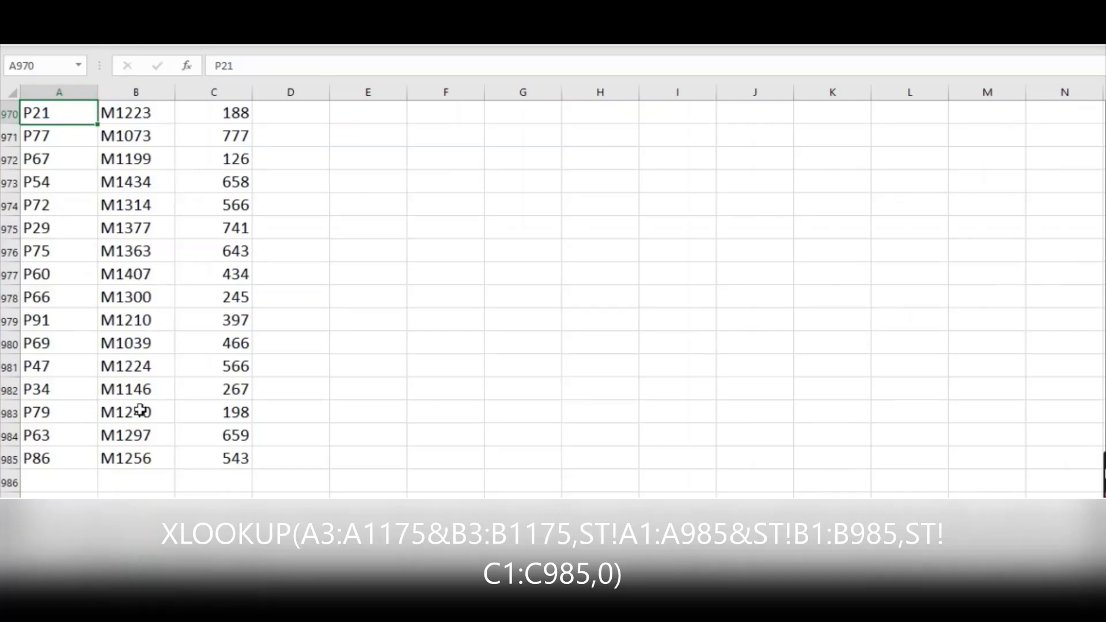
{"action": "left_click", "coordinate": [221, 91]}
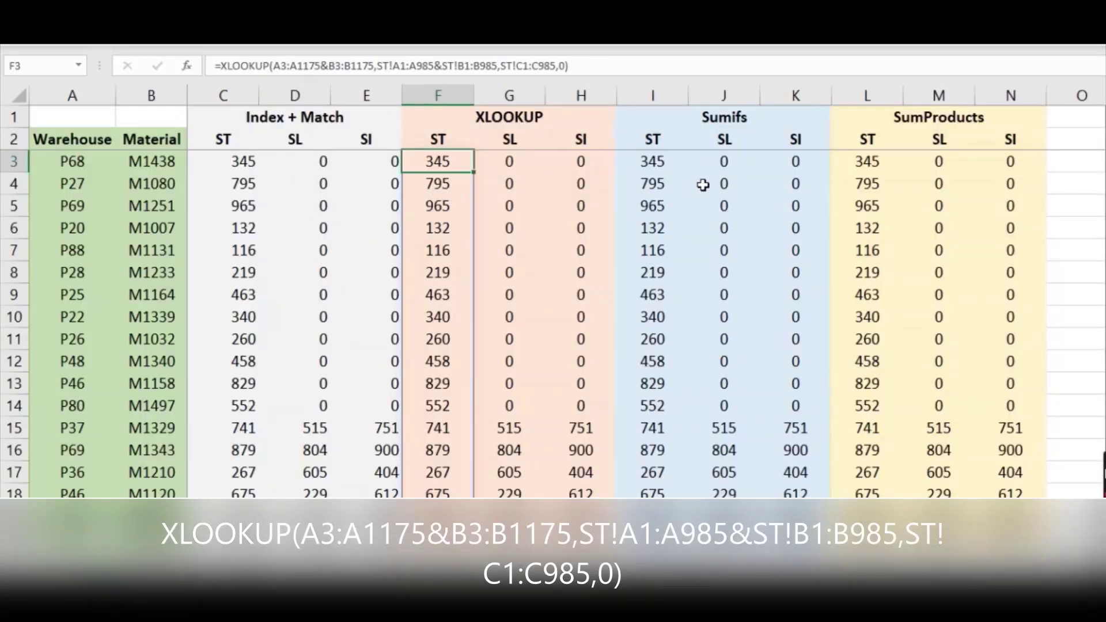
Step: View the SUMIFS formula in I3, and look through the ST, SL and SI sheets it relates to
{"action": "left_click", "coordinate": [645, 163]}
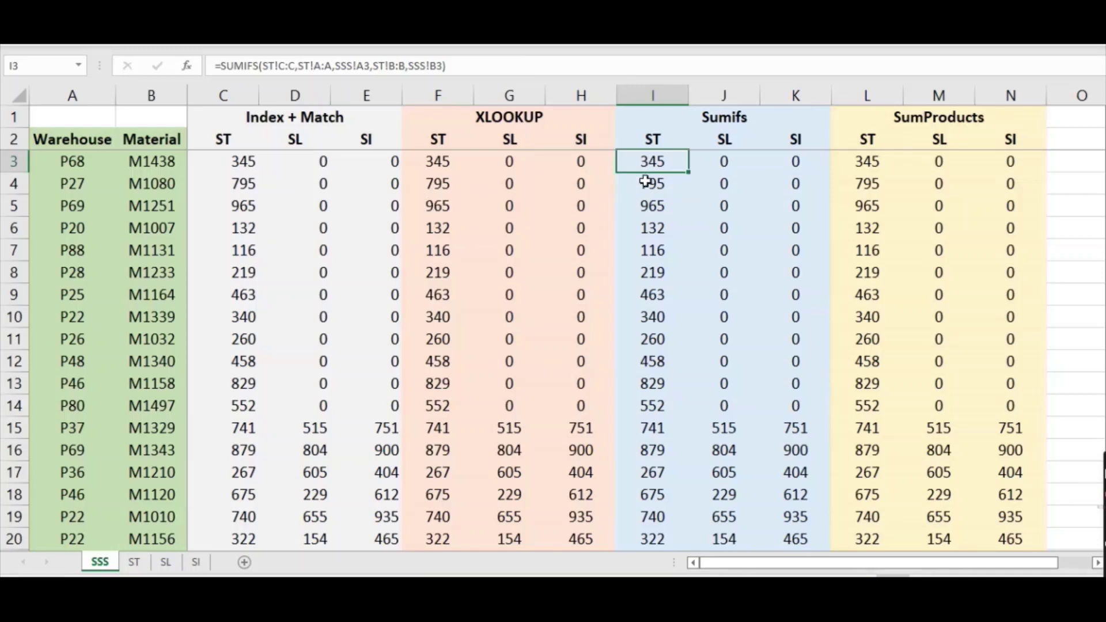
{"action": "left_click", "coordinate": [134, 562]}
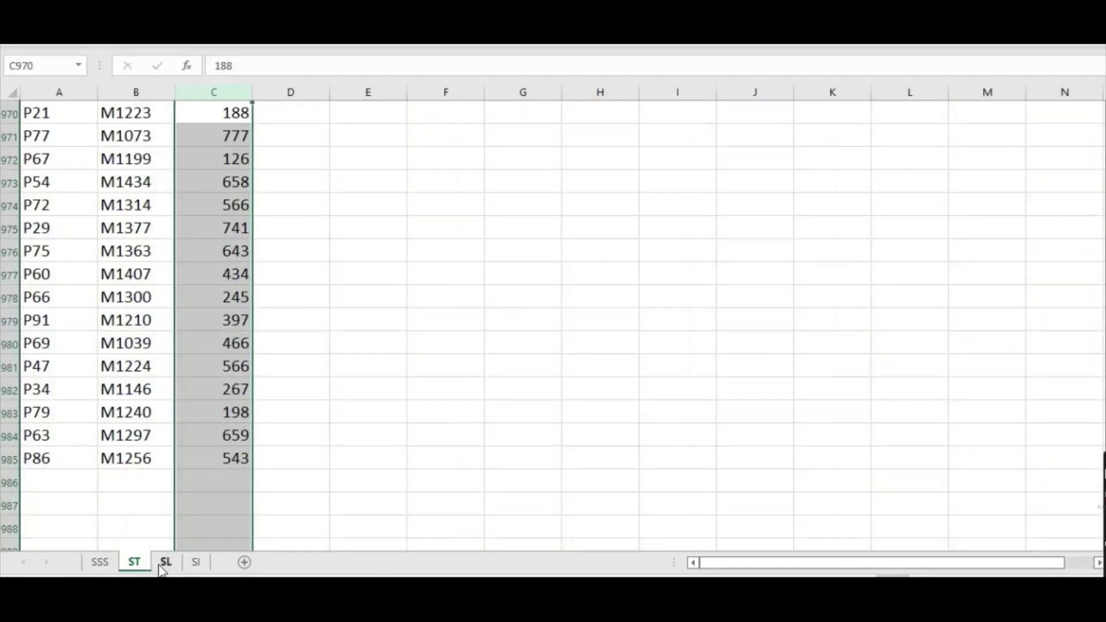
{"action": "left_click", "coordinate": [164, 562]}
{"action": "left_click", "coordinate": [196, 562]}
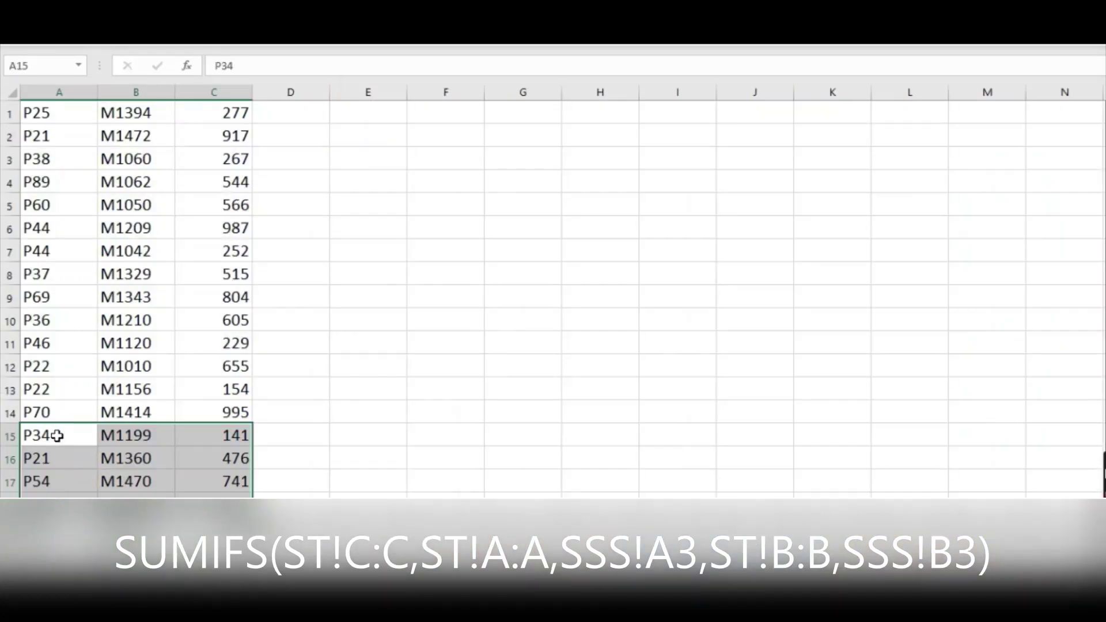
Step: Copy the warehouse, material and quantity entries in A15:C15 of the SL sheet to F15:H15
{"action": "left_click", "coordinate": [56, 436]}
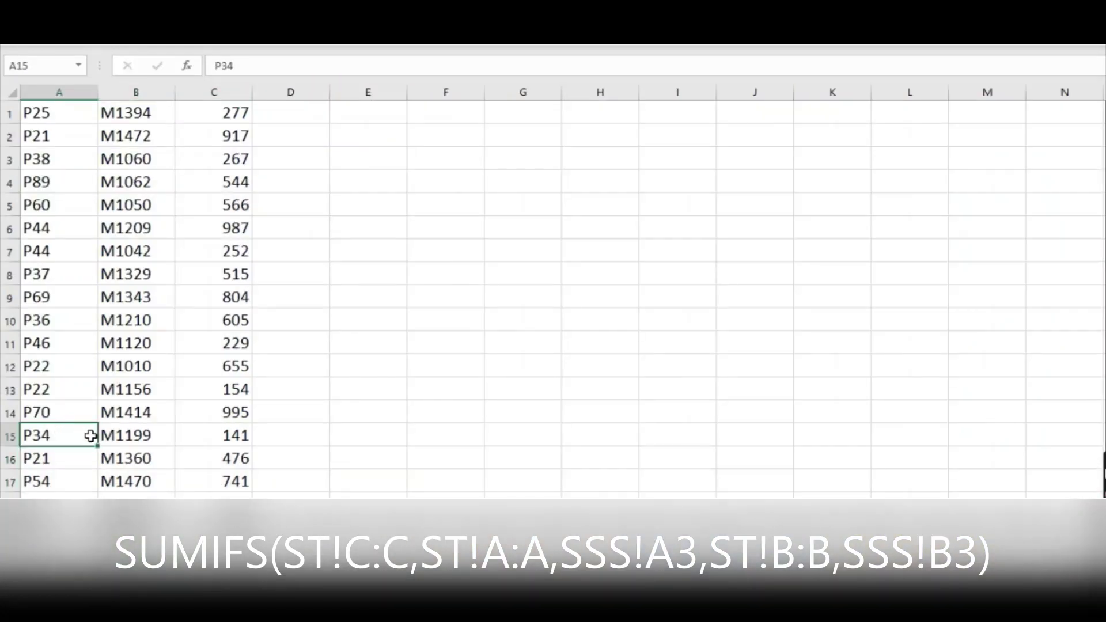
{"action": "left_click", "coordinate": [132, 437]}
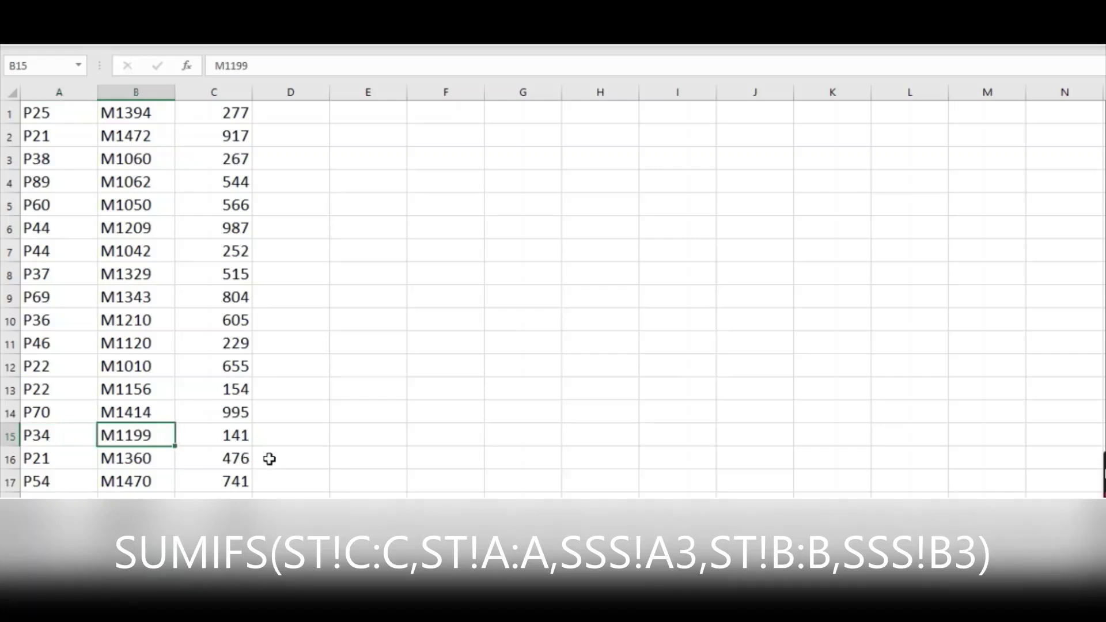
{"action": "key", "text": "Right"}
{"action": "key", "text": "Left"}
{"action": "key", "text": "Left"}
{"action": "key", "text": "shift+Right"}
{"action": "key", "text": "shift+Right"}
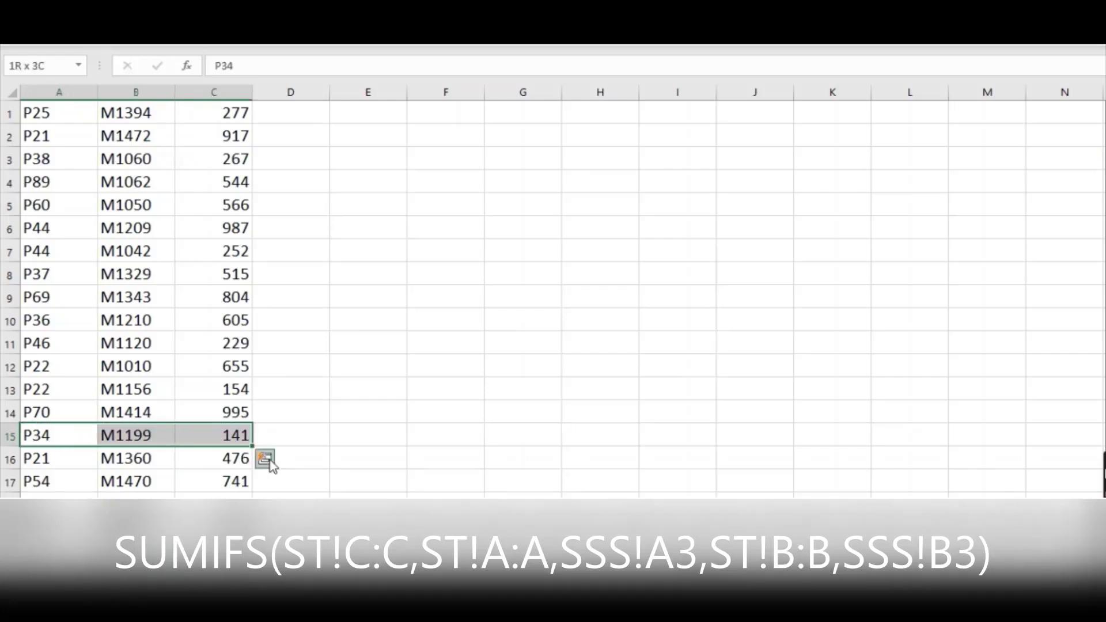
{"action": "key", "text": "ctrl+c"}
{"action": "key", "text": "Right"}
{"action": "key", "text": "Right"}
{"action": "key", "text": "Right"}
{"action": "key", "text": "Right"}
{"action": "key", "text": "Right"}
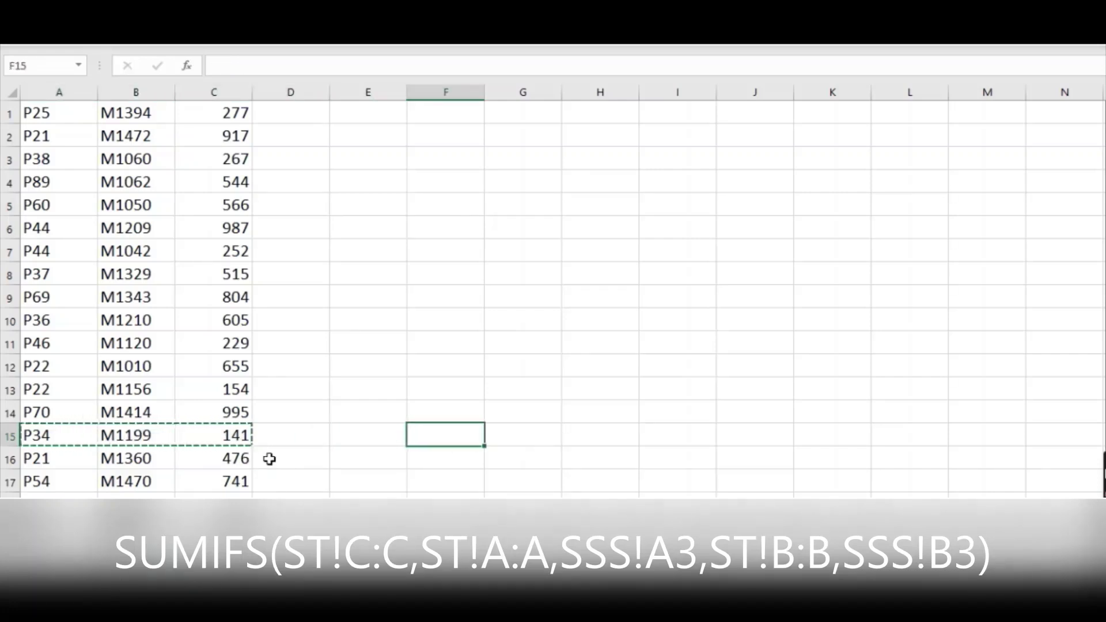
{"action": "key", "text": "shift+Right"}
{"action": "key", "text": "shift+Right"}
{"action": "key", "text": "ctrl+v"}
Step: Go through the warehouse entries in column A of the SL sheet, from A1 down to A17
{"action": "key", "text": "Left"}
{"action": "key", "text": "Left"}
{"action": "key", "text": "Left"}
{"action": "key", "text": "Left"}
{"action": "key", "text": "Left"}
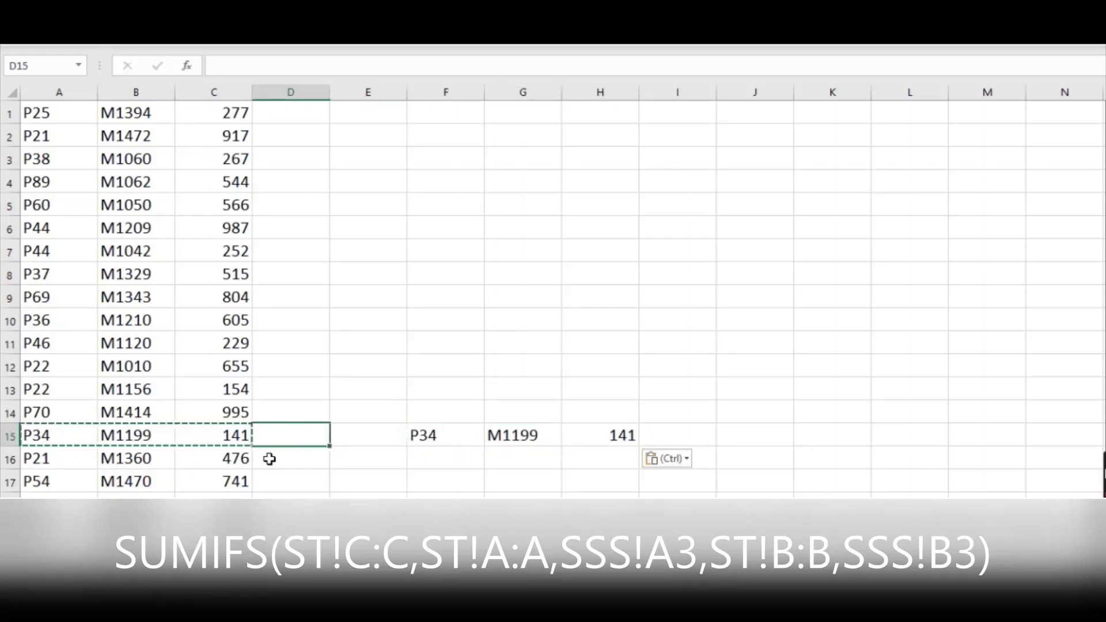
{"action": "key", "text": "ctrl+Down"}
{"action": "key", "text": "ctrl+Up"}
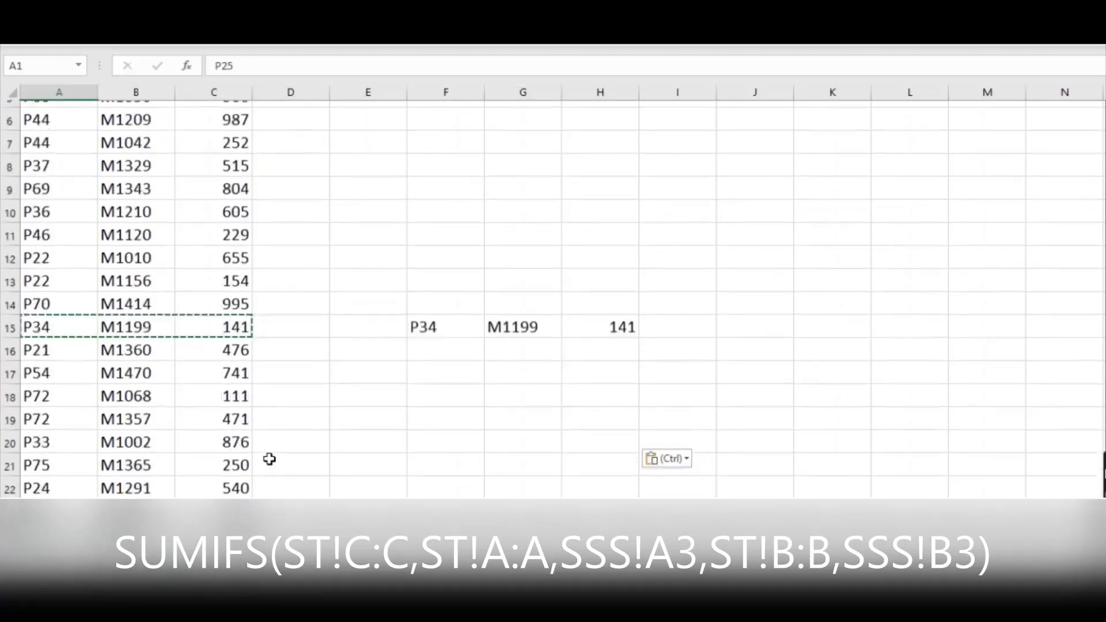
{"action": "key", "text": "Down"}
{"action": "key", "text": "Down"}
{"action": "key", "text": "Down"}
{"action": "key", "text": "Down"}
{"action": "key", "text": "Down"}
{"action": "key", "text": "Down"}
{"action": "key", "text": "Down"}
{"action": "key", "text": "Down"}
{"action": "key", "text": "Down"}
{"action": "key", "text": "Down"}
{"action": "key", "text": "Down"}
{"action": "key", "text": "Down"}
{"action": "key", "text": "Down"}
{"action": "key", "text": "Down"}
{"action": "key", "text": "Down"}
{"action": "key", "text": "Down"}
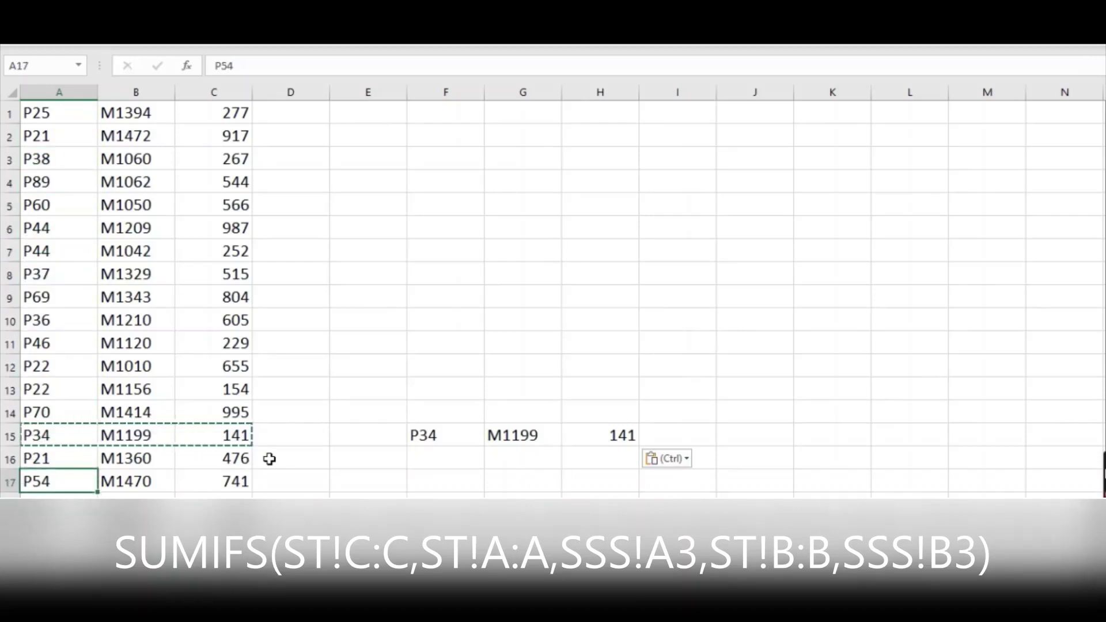
Step: Clear the pasted copy from F15:H15 on the SL sheet
{"action": "key", "text": "Up"}
{"action": "key", "text": "Up"}
{"action": "key", "text": "Right"}
{"action": "key", "text": "Right"}
{"action": "key", "text": "Right"}
{"action": "key", "text": "Right"}
{"action": "key", "text": "Right"}
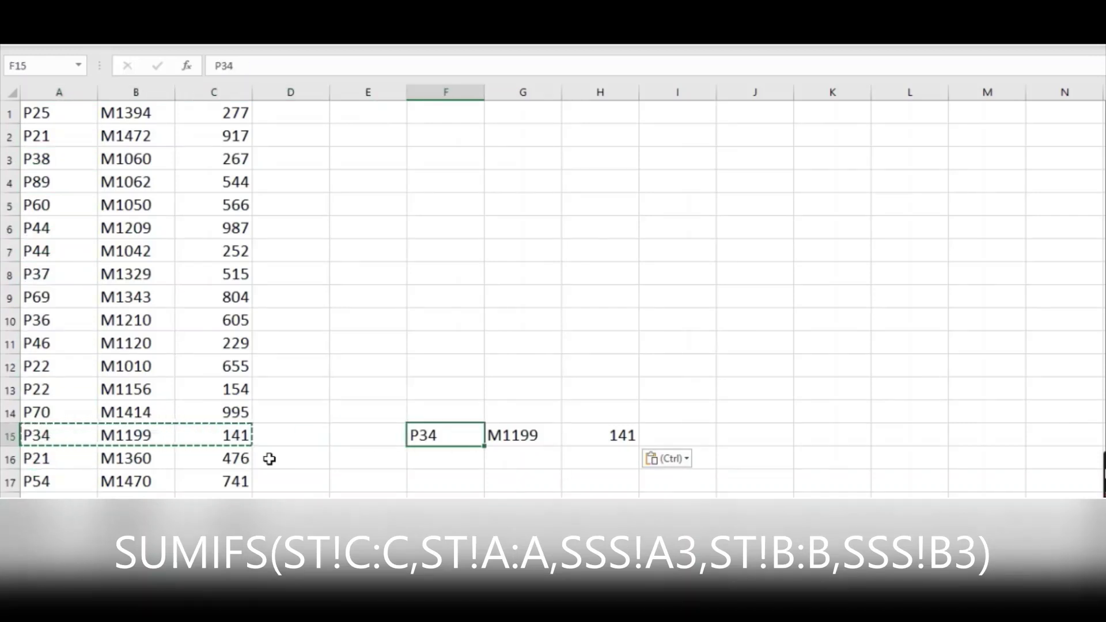
{"action": "key", "text": "shift+Right"}
{"action": "key", "text": "shift+Right"}
{"action": "key", "text": "Delete"}
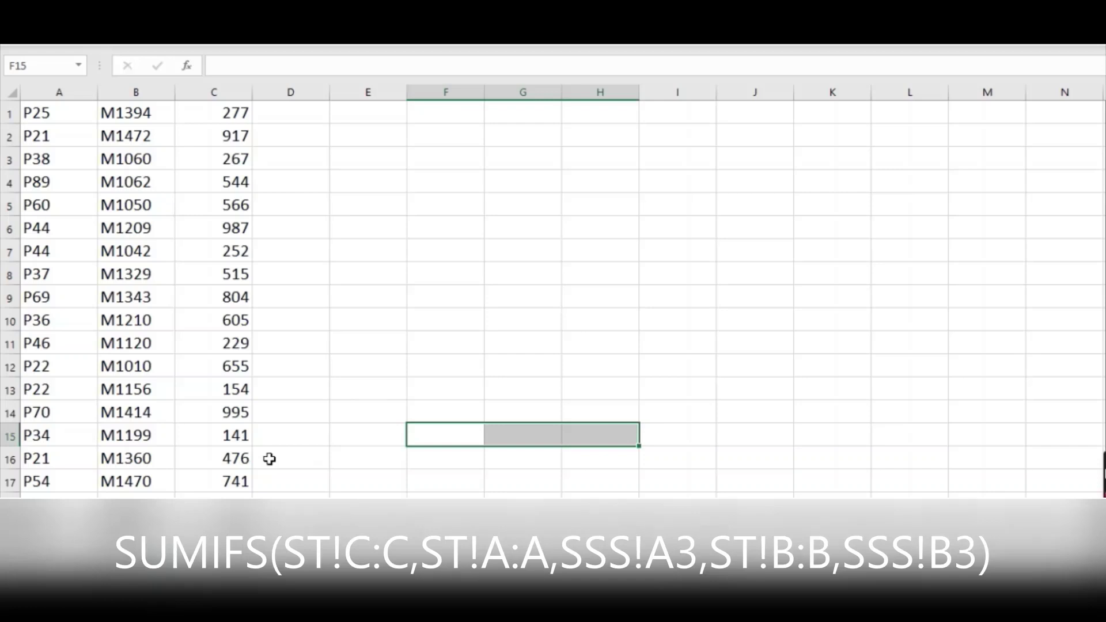
{"action": "left_click", "coordinate": [357, 382]}
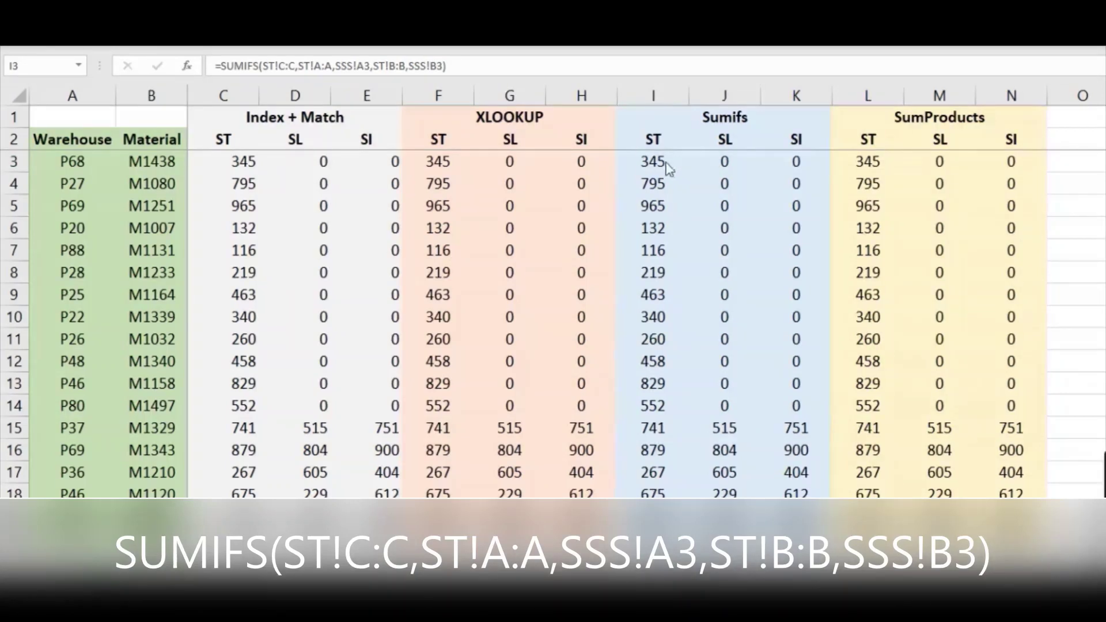
Step: Examine the first warehouse and material rows on the ST sheet, and return to the I3 formula on SSS
{"action": "left_click", "coordinate": [662, 163]}
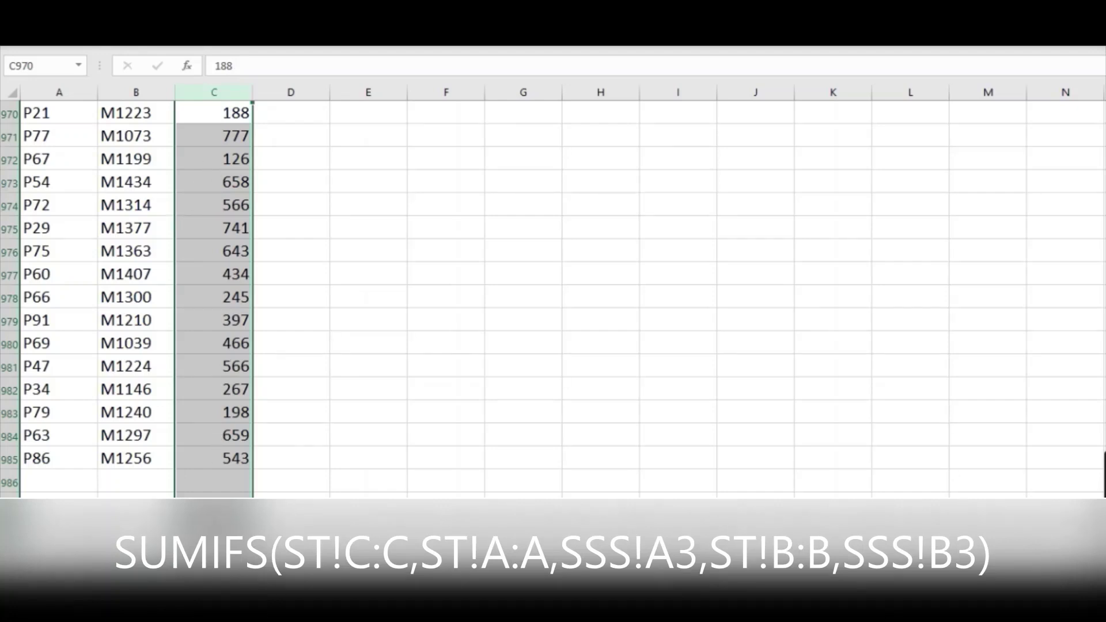
{"action": "left_click", "coordinate": [144, 265]}
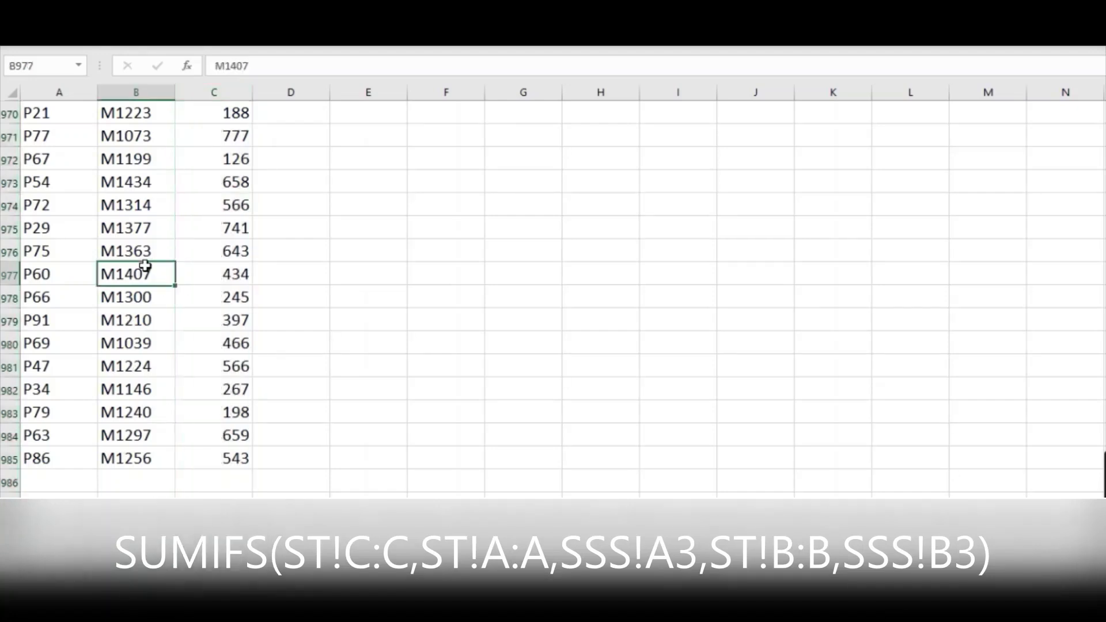
{"action": "key", "text": "ctrl+Up"}
{"action": "key", "text": "Left"}
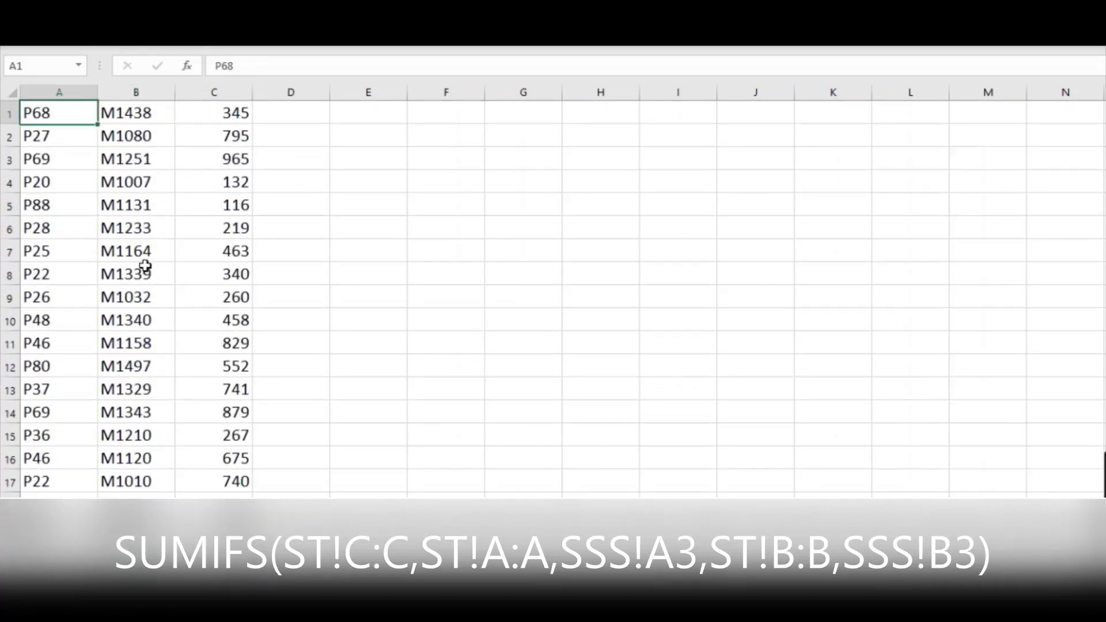
{"action": "key", "text": "Down"}
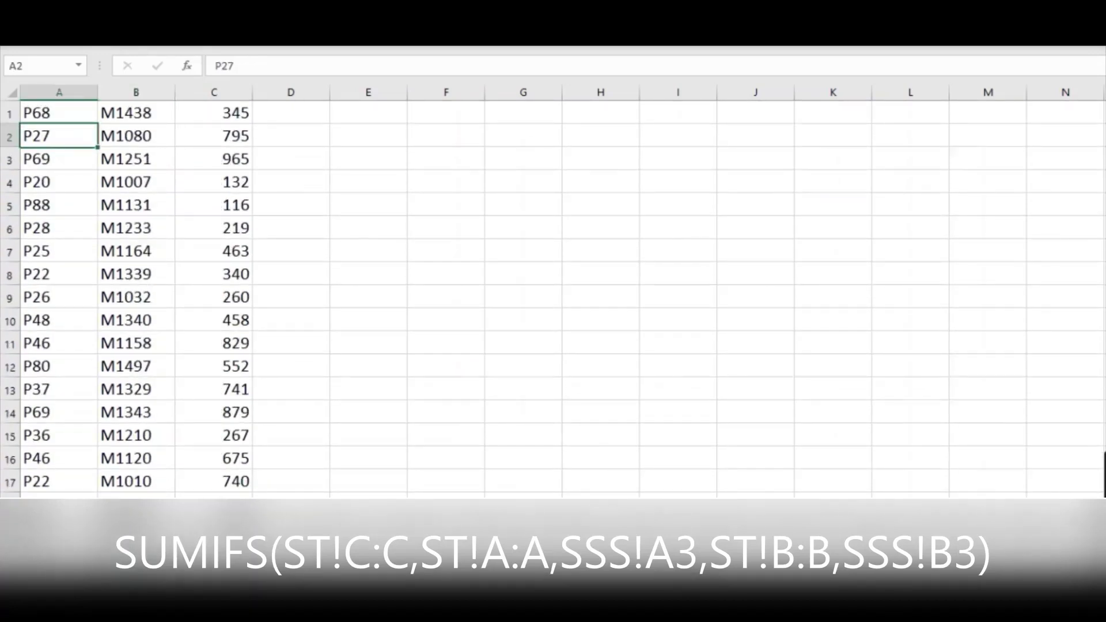
{"action": "left_click", "coordinate": [144, 509]}
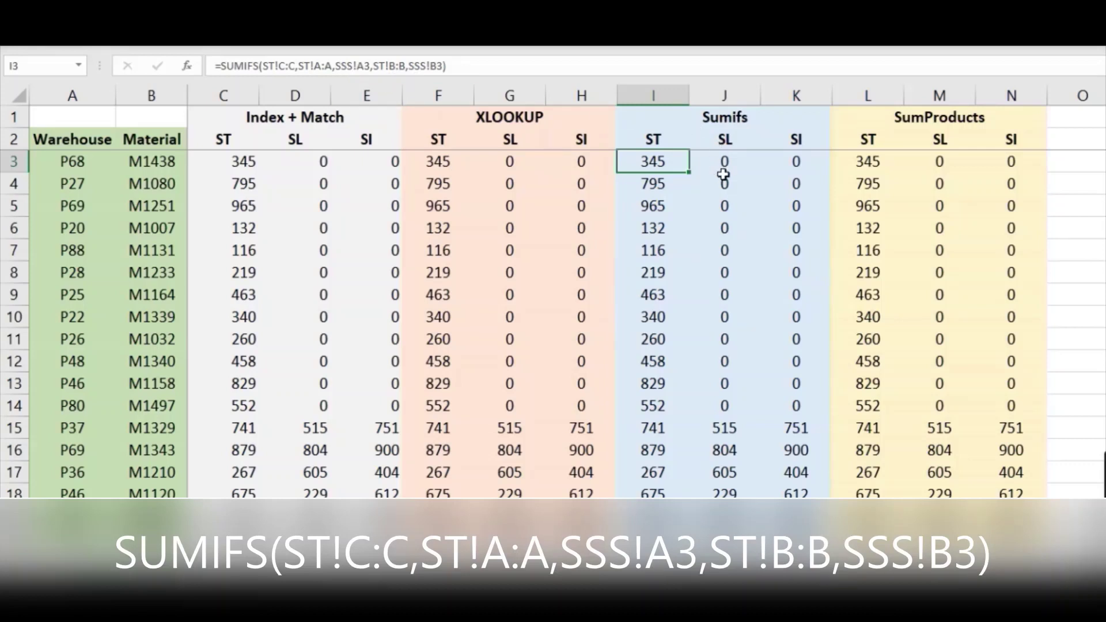
Step: Highlight the criteria ranges and criteria in the I3 SUMIFS formula, from ST!A:A to SSS!B3, leaving the formula unchanged
{"action": "key", "text": "F2"}
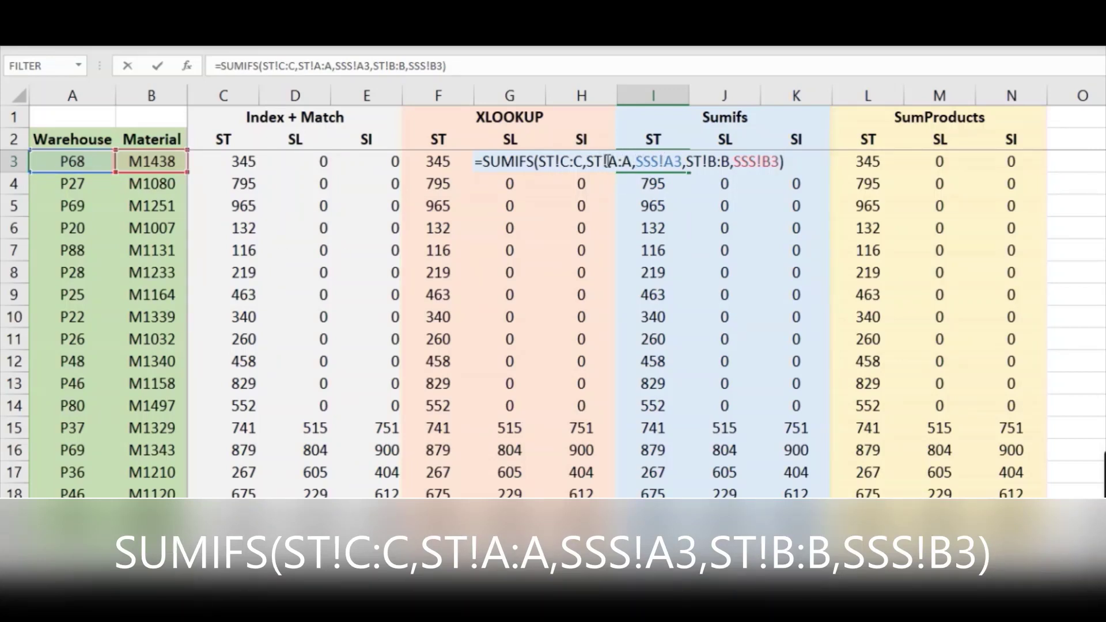
{"action": "left_click_drag", "start_coordinate": [608, 161], "coordinate": [633, 161]}
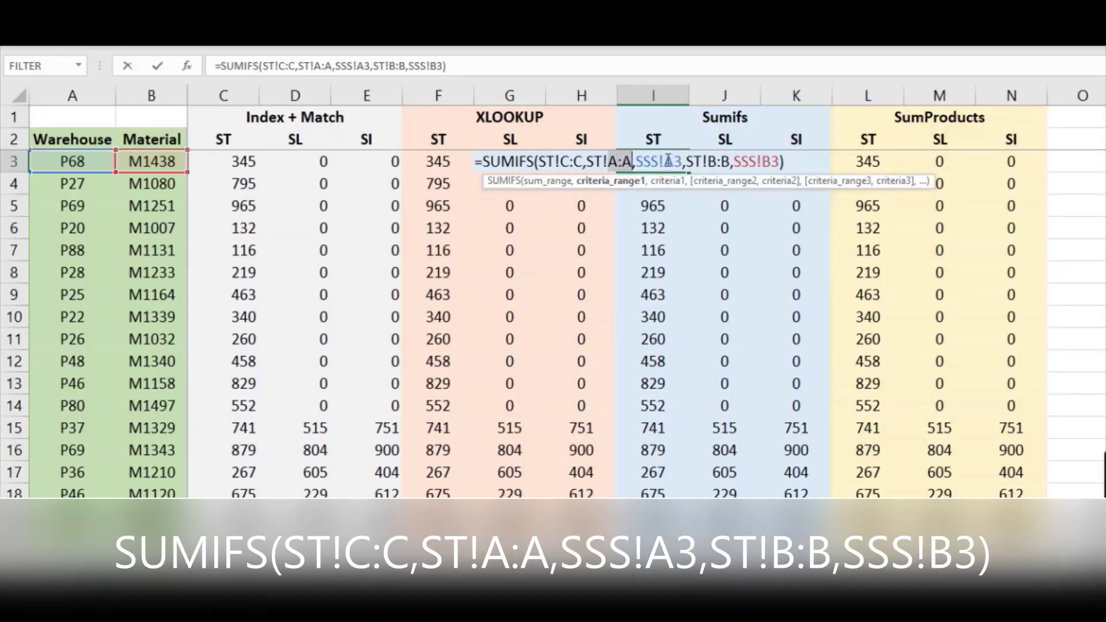
{"action": "left_click", "coordinate": [666, 161]}
{"action": "left_click_drag", "start_coordinate": [666, 162], "coordinate": [684, 161]}
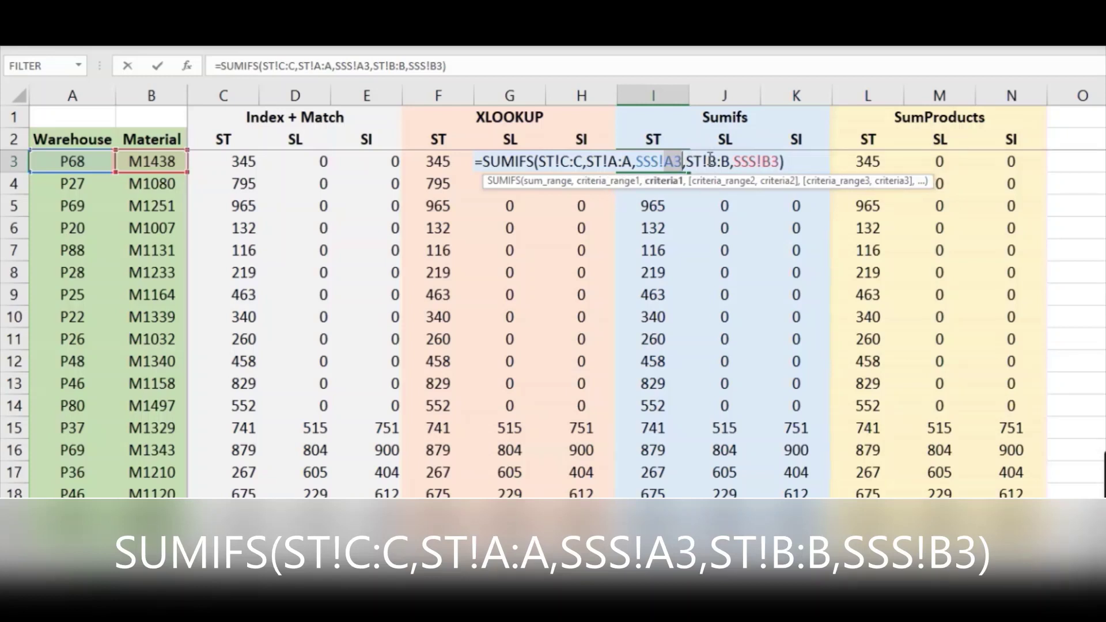
{"action": "left_click", "coordinate": [710, 159]}
{"action": "left_click_drag", "start_coordinate": [709, 159], "coordinate": [777, 159]}
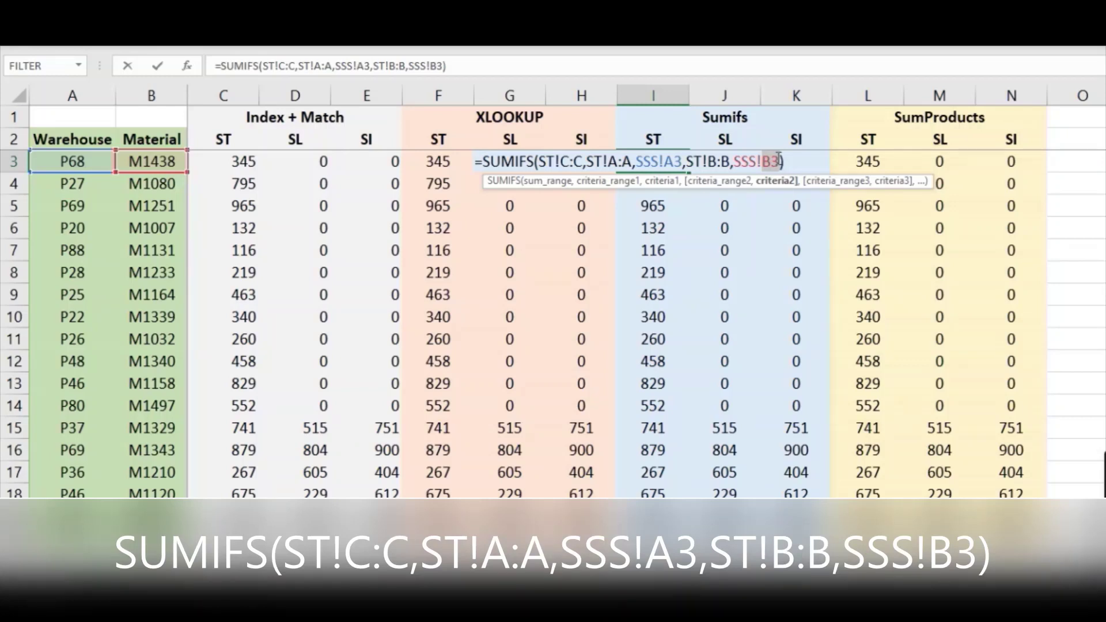
{"action": "key", "text": "ctrl+Return"}
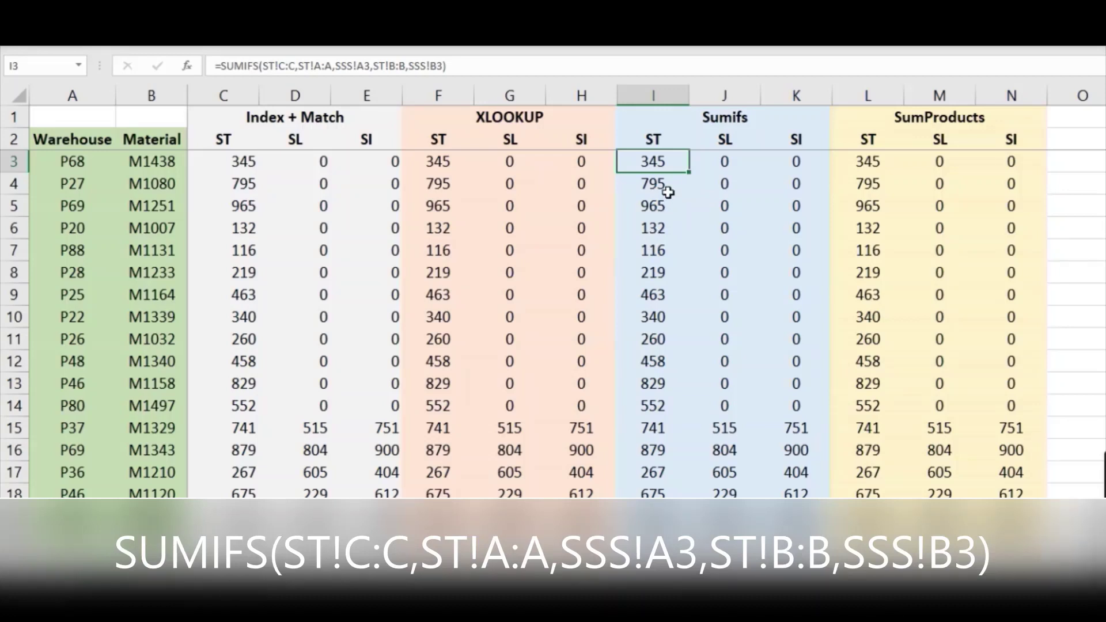
Step: View the SUMPRODUCT formula in L3, and inspect the ST sheet's column C that it sums
{"action": "left_click", "coordinate": [866, 164]}
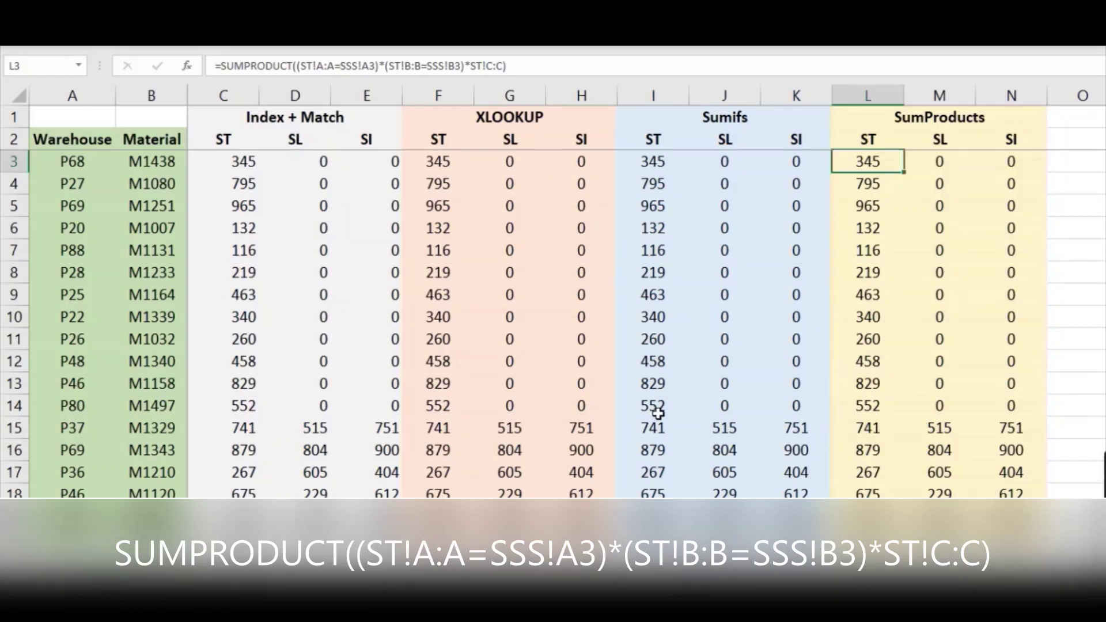
{"action": "left_click", "coordinate": [167, 548]}
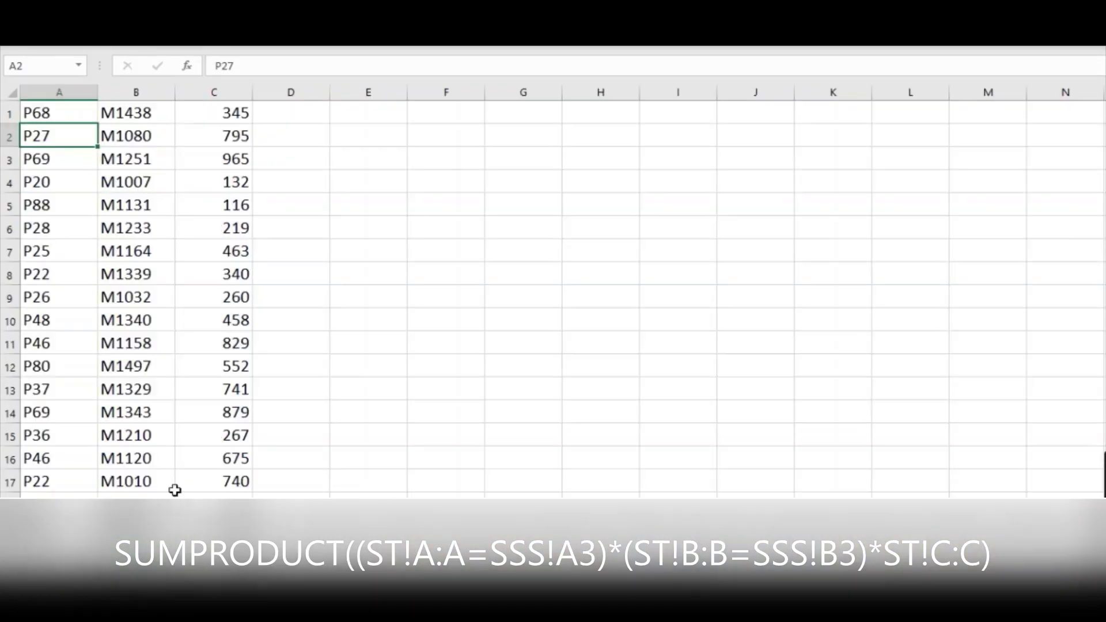
{"action": "left_click", "coordinate": [230, 91]}
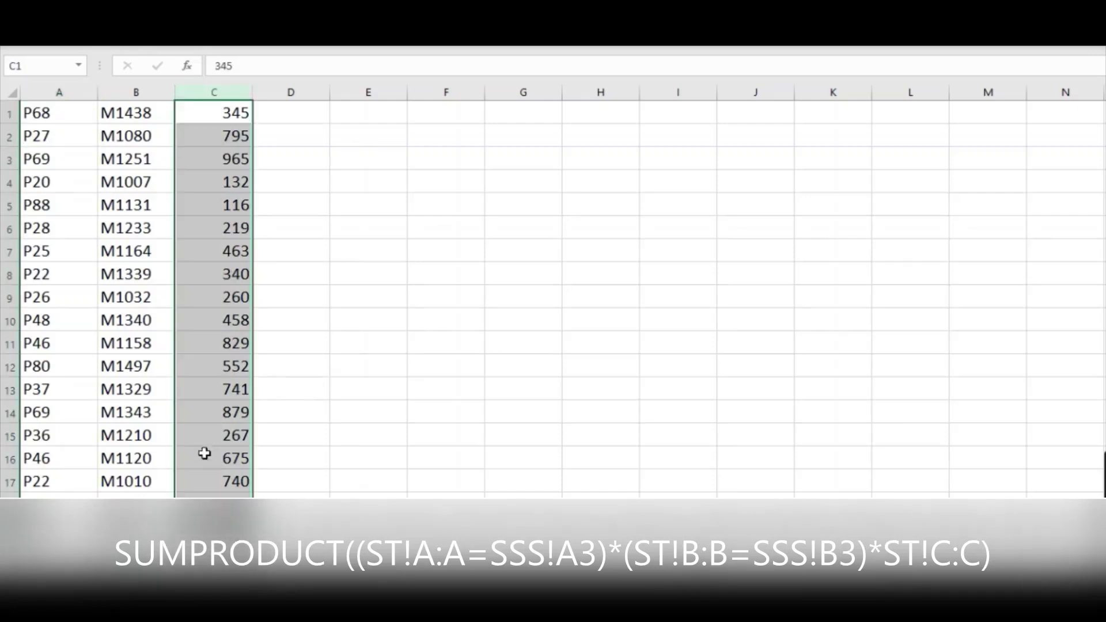
Step: Compare the warehouse and material in A3 and B3 of SSS with A1 and B1 on the ST sheet
{"action": "left_click", "coordinate": [125, 547]}
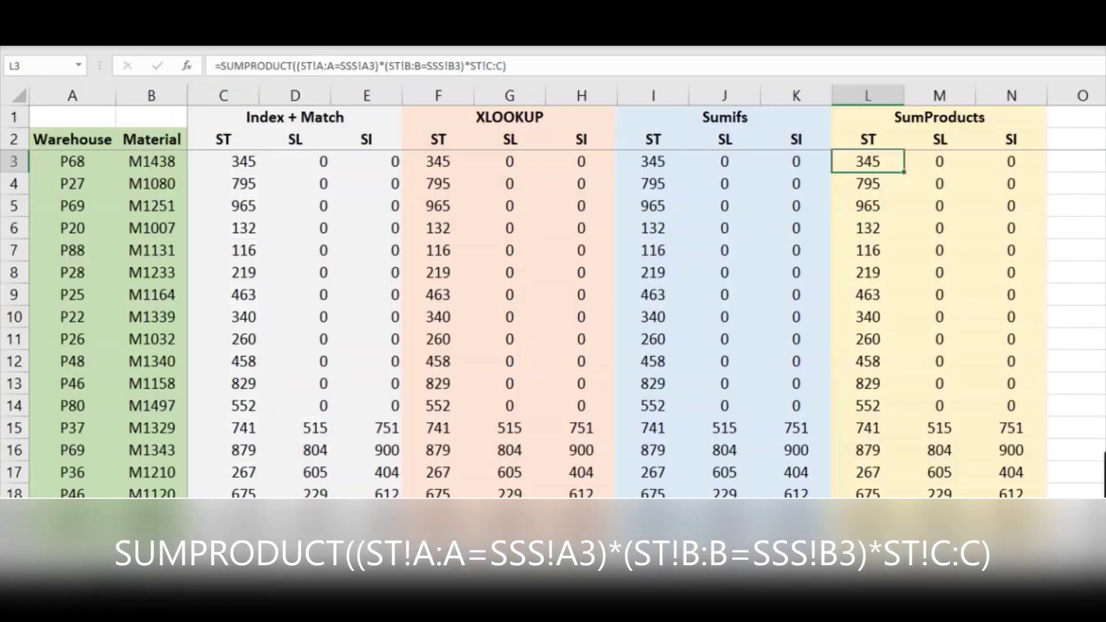
{"action": "left_click", "coordinate": [84, 166]}
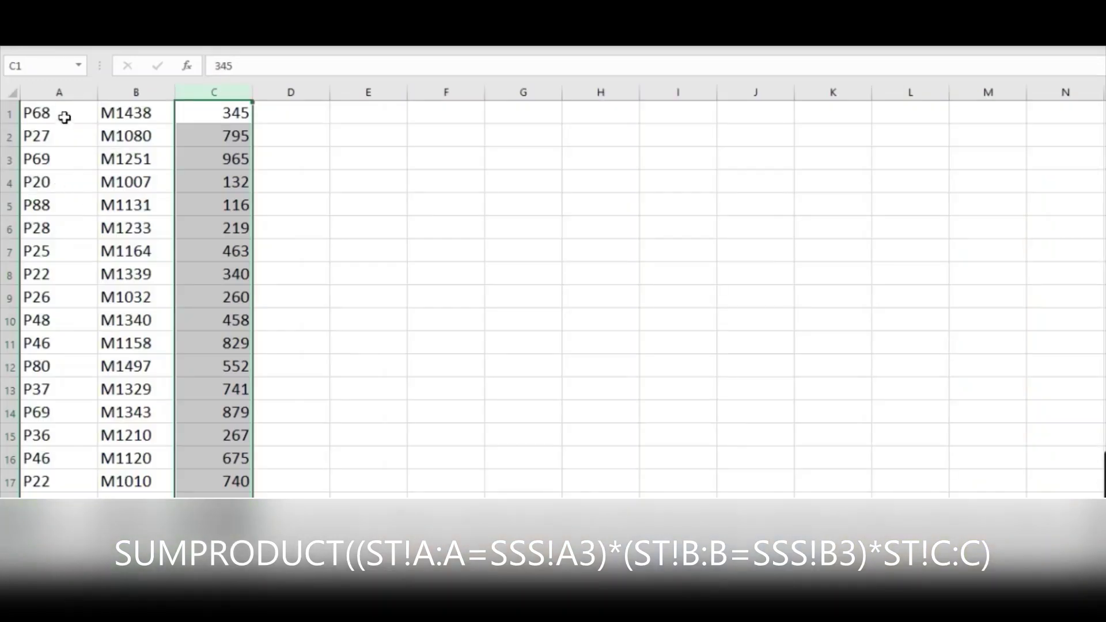
{"action": "left_click", "coordinate": [65, 115]}
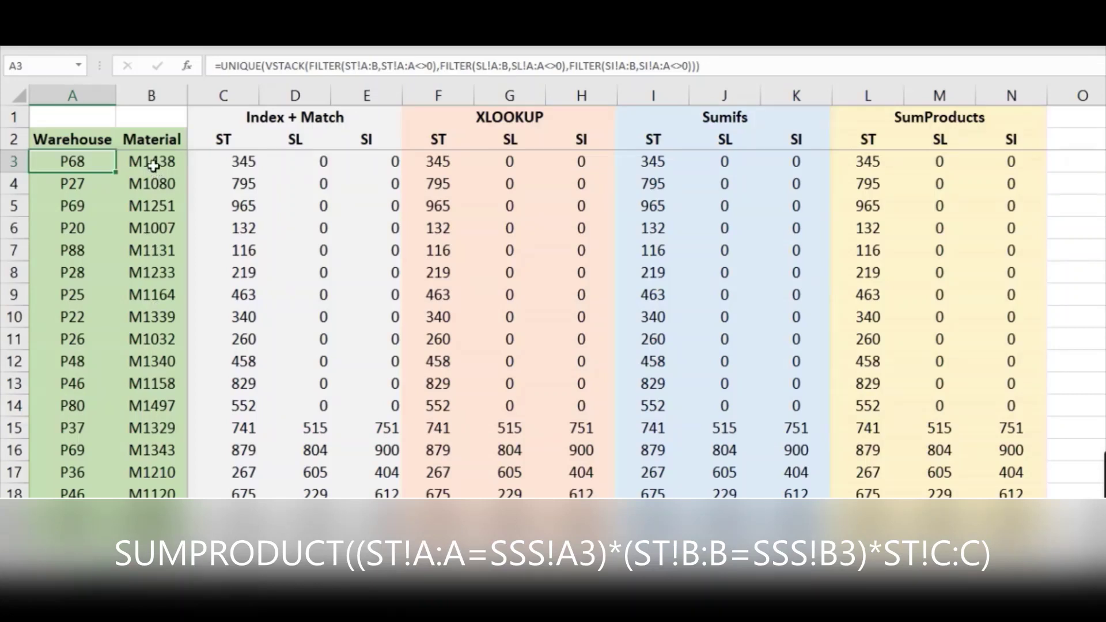
{"action": "left_click", "coordinate": [152, 163]}
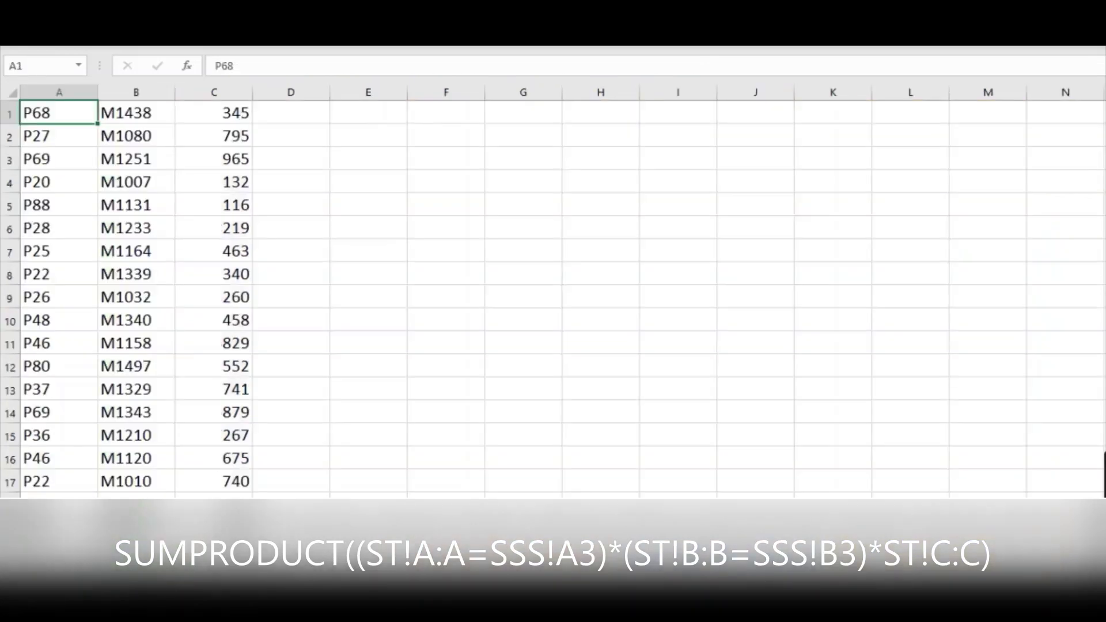
{"action": "left_click", "coordinate": [150, 113]}
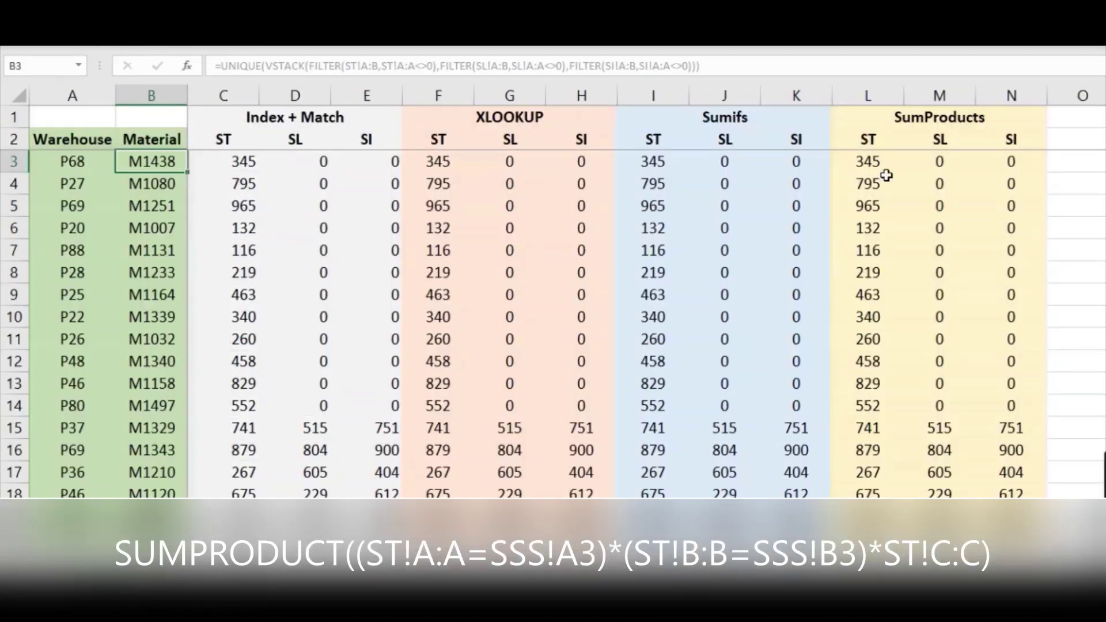
Step: Highlight ST!A:A, SSS!A3 and the ST!B:B=SSS!B3 condition in turn within the L3 SUMPRODUCT formula
{"action": "left_click", "coordinate": [876, 166]}
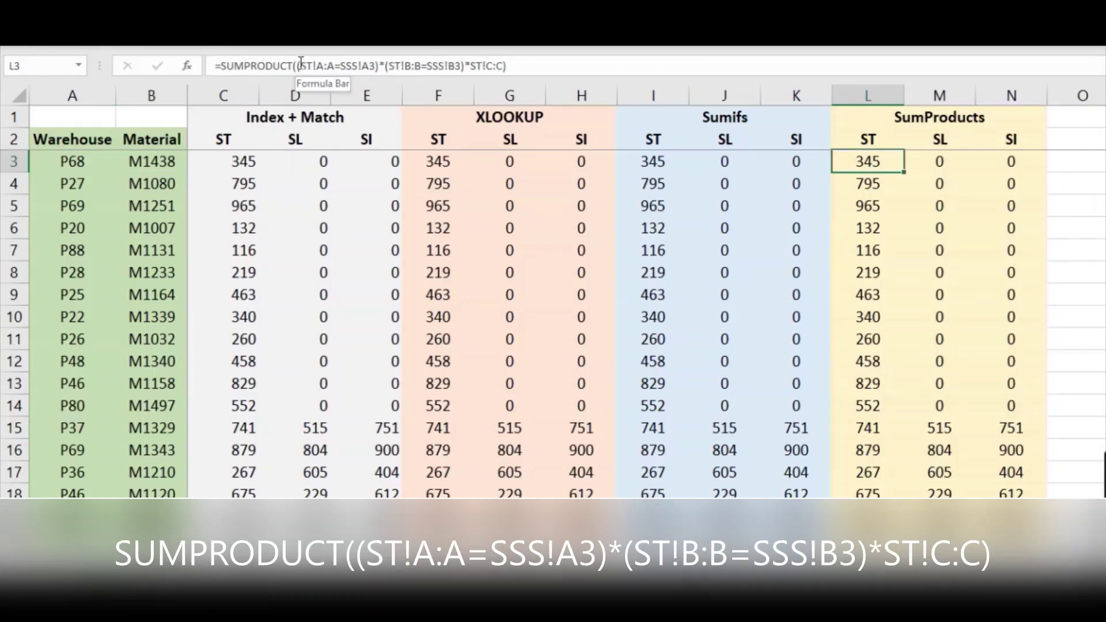
{"action": "left_click_drag", "start_coordinate": [302, 62], "coordinate": [336, 62]}
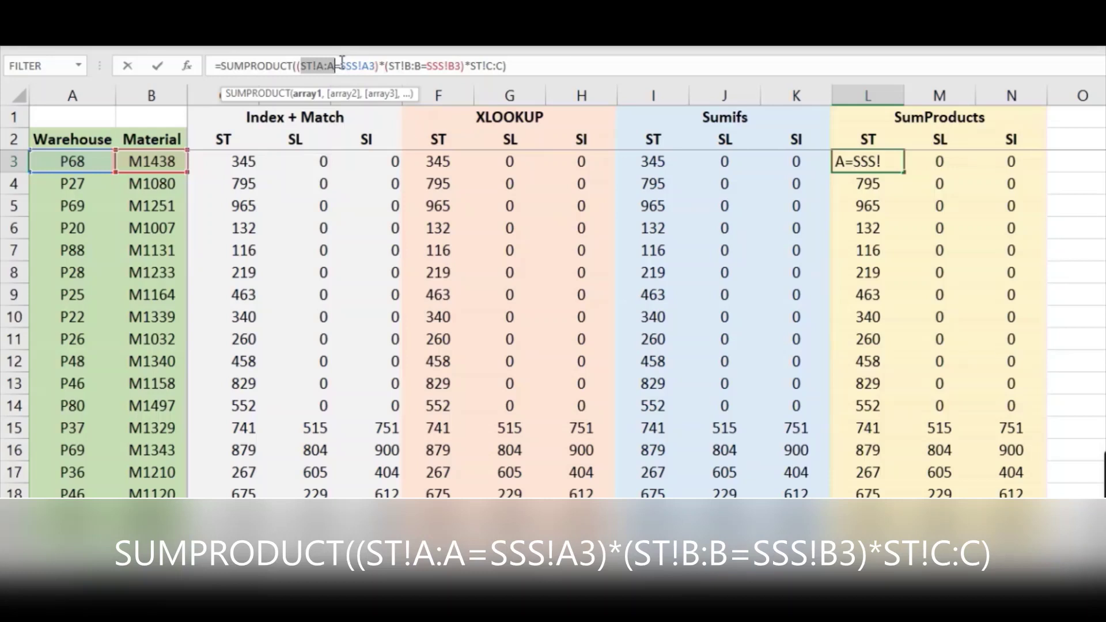
{"action": "left_click_drag", "start_coordinate": [340, 65], "coordinate": [375, 65]}
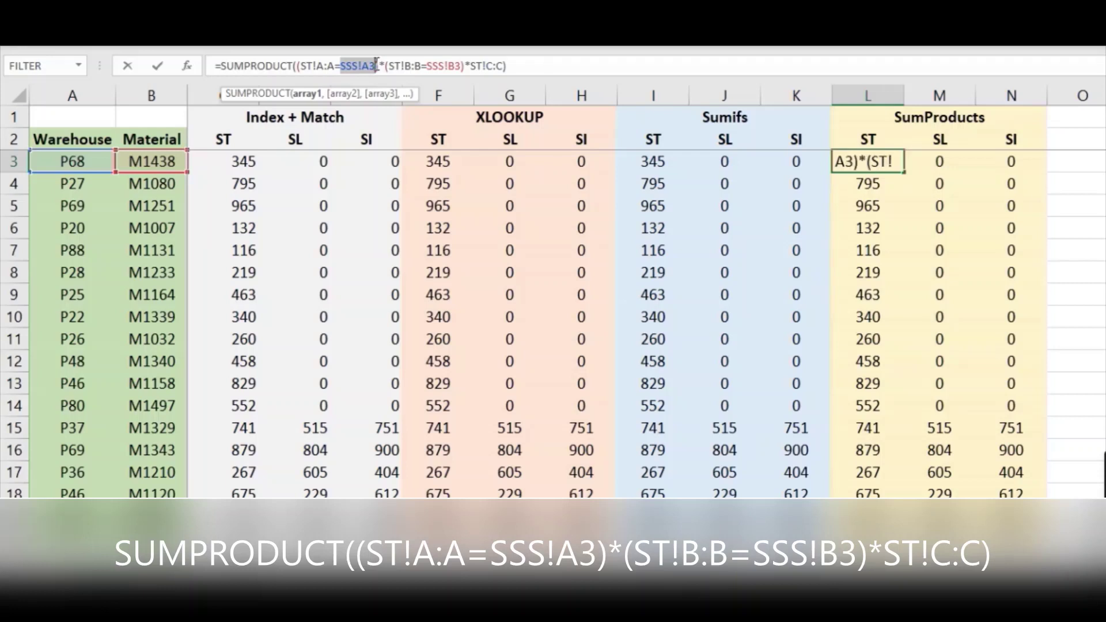
{"action": "left_click_drag", "start_coordinate": [388, 65], "coordinate": [459, 66]}
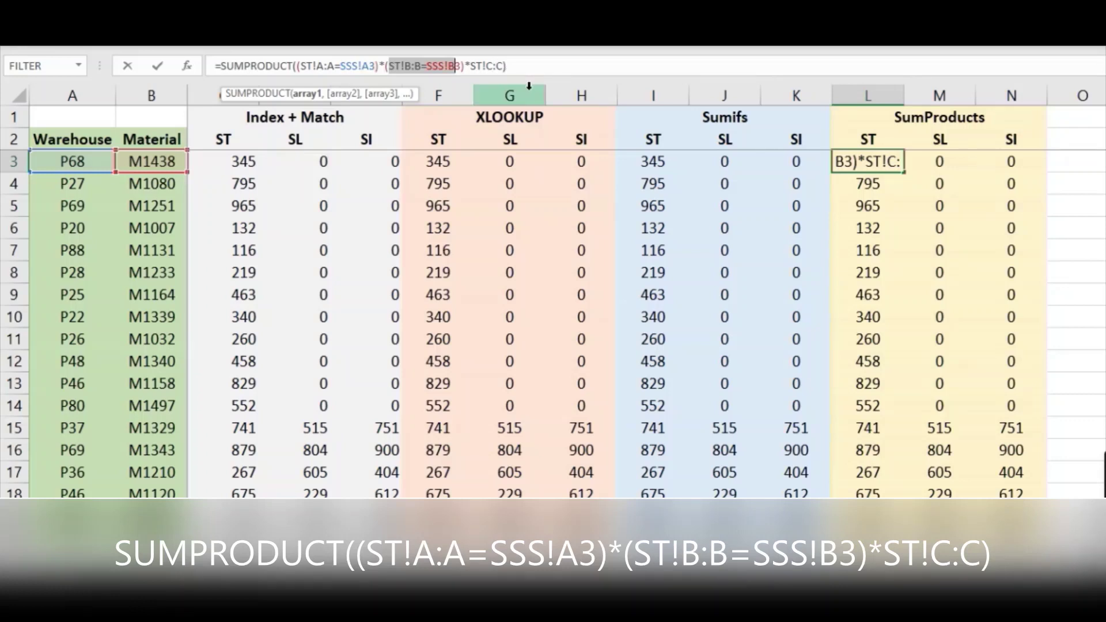
{"action": "left_click", "coordinate": [426, 65]}
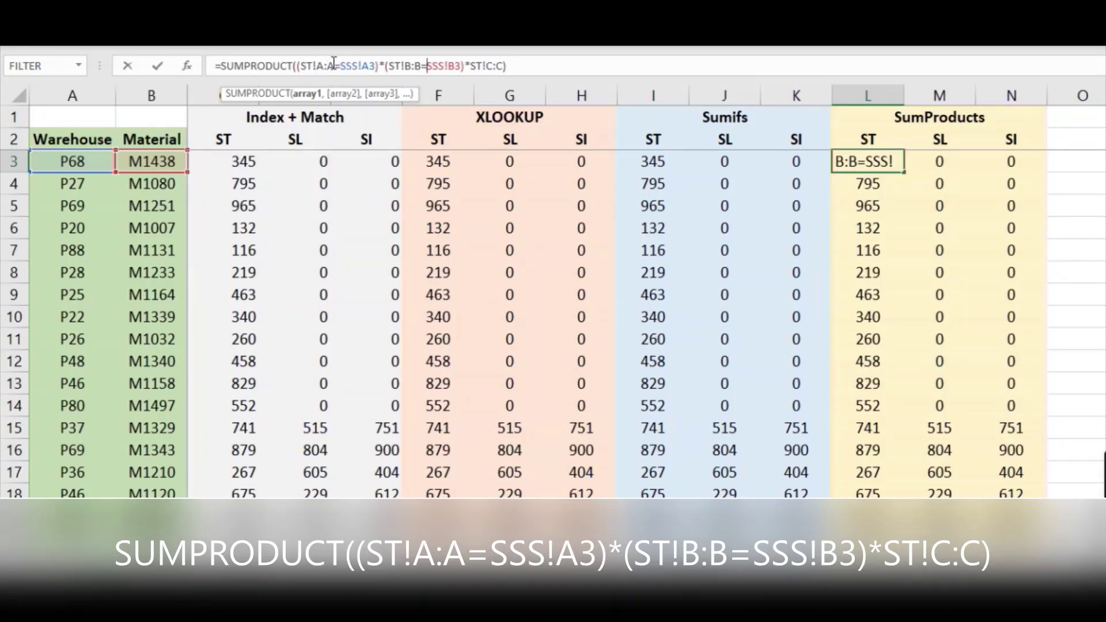
Step: Highlight both conditions and the two multiplication operators in the L3 formula, and exit editing without changing it
{"action": "left_click_drag", "start_coordinate": [300, 66], "coordinate": [377, 66]}
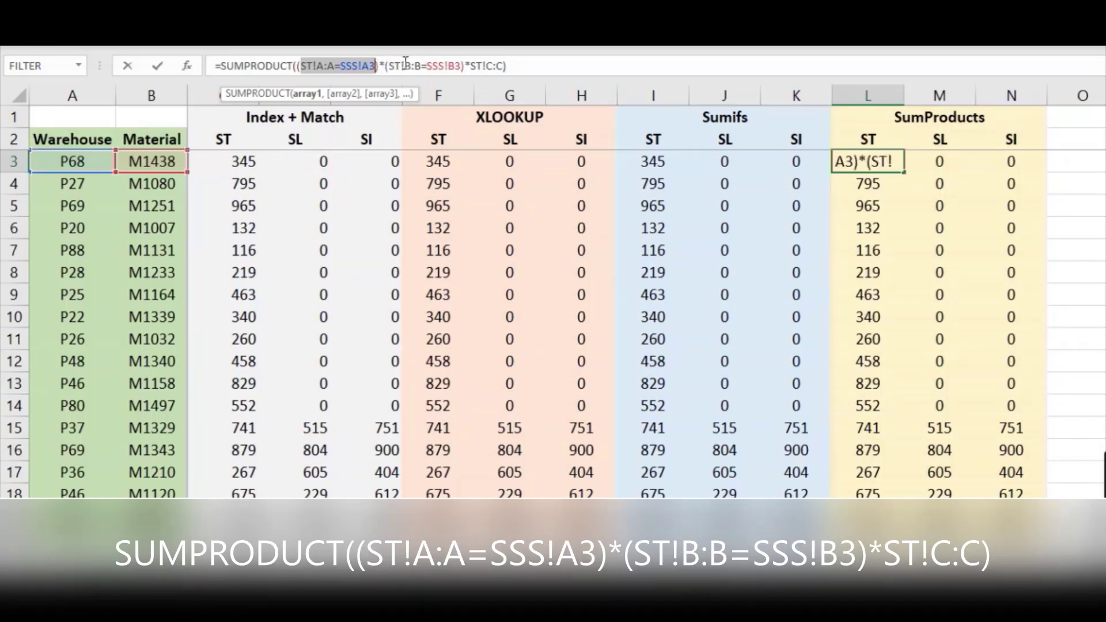
{"action": "left_click_drag", "start_coordinate": [389, 66], "coordinate": [460, 68]}
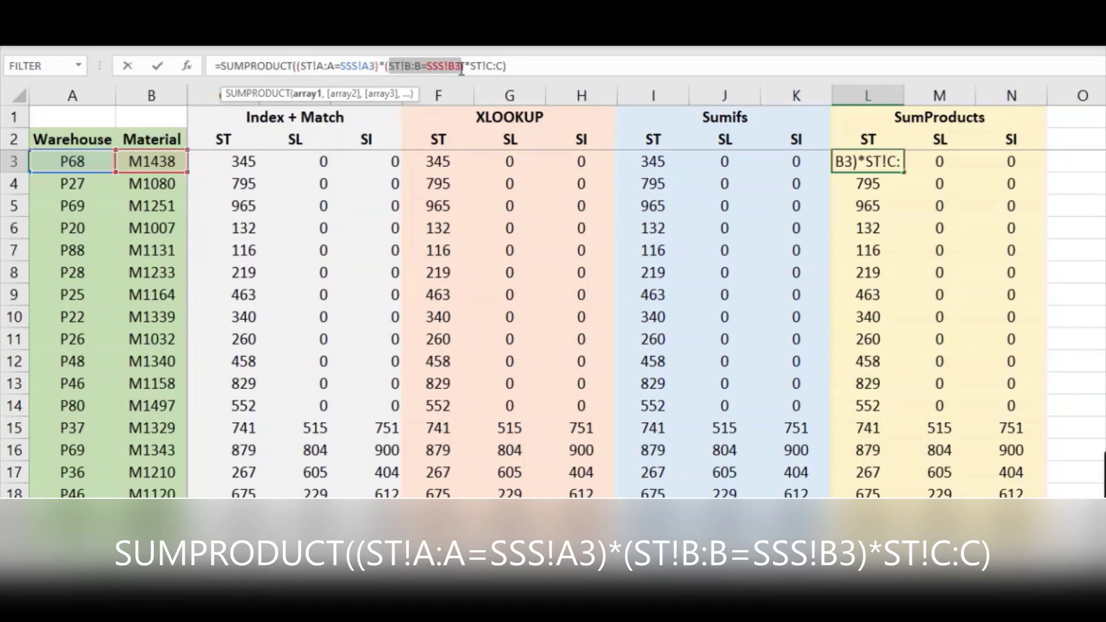
{"action": "left_click_drag", "start_coordinate": [379, 65], "coordinate": [384, 65]}
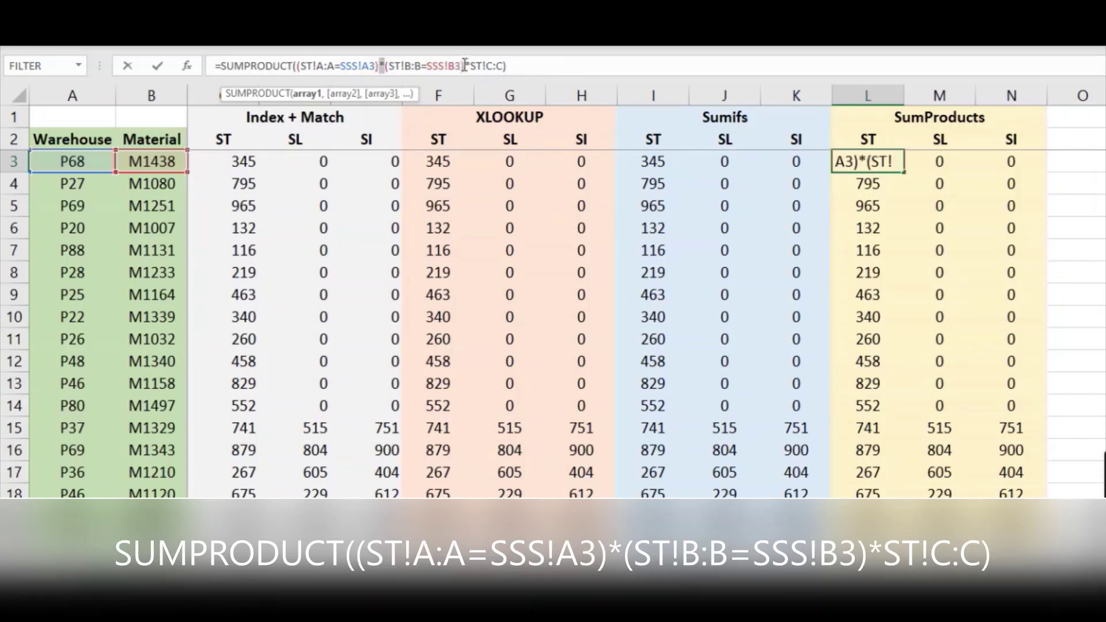
{"action": "left_click_drag", "start_coordinate": [466, 66], "coordinate": [471, 66]}
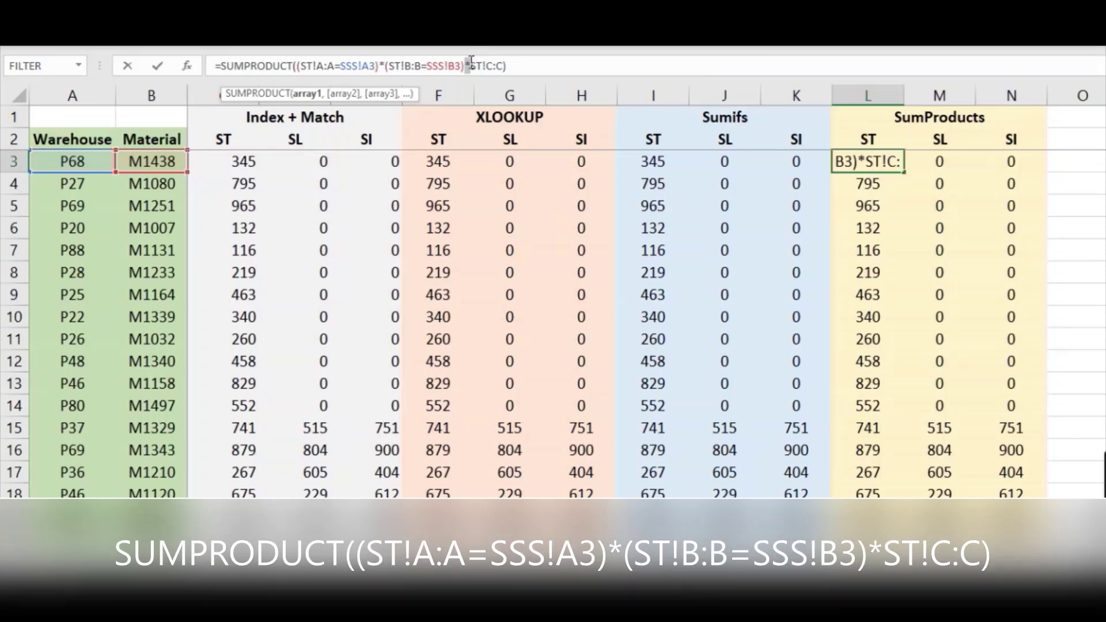
{"action": "key", "text": "Escape"}
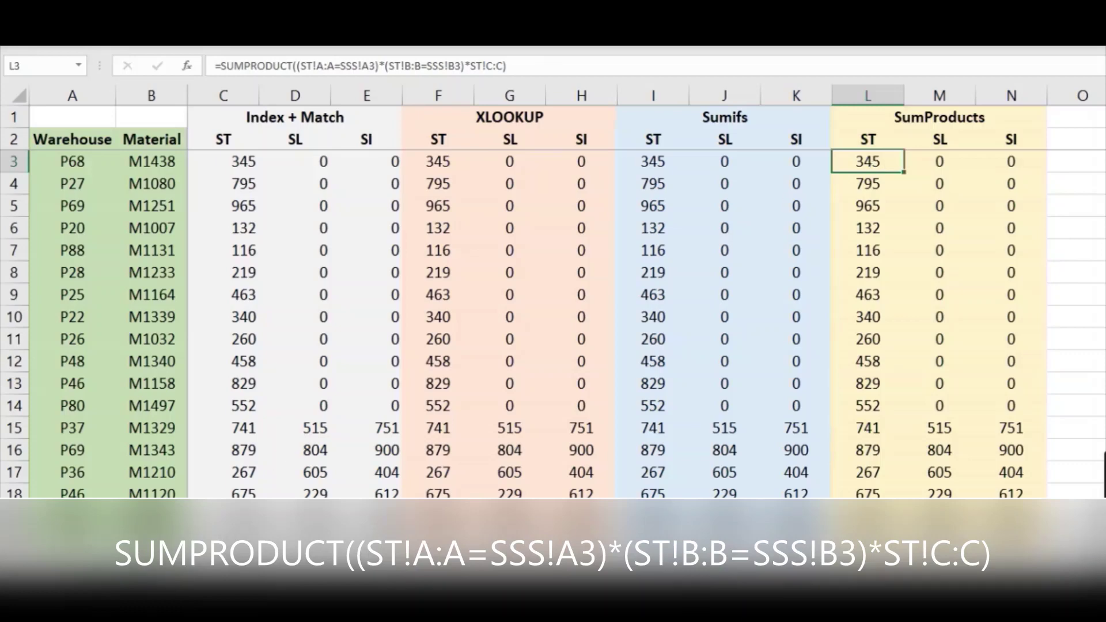
Step: Inspect the warehouse, material and quantity in row 1 of the ST sheet, and return to SSS
{"action": "left_click", "coordinate": [172, 576]}
{"action": "left_click_drag", "start_coordinate": [56, 111], "coordinate": [123, 113]}
{"action": "left_click", "coordinate": [209, 113]}
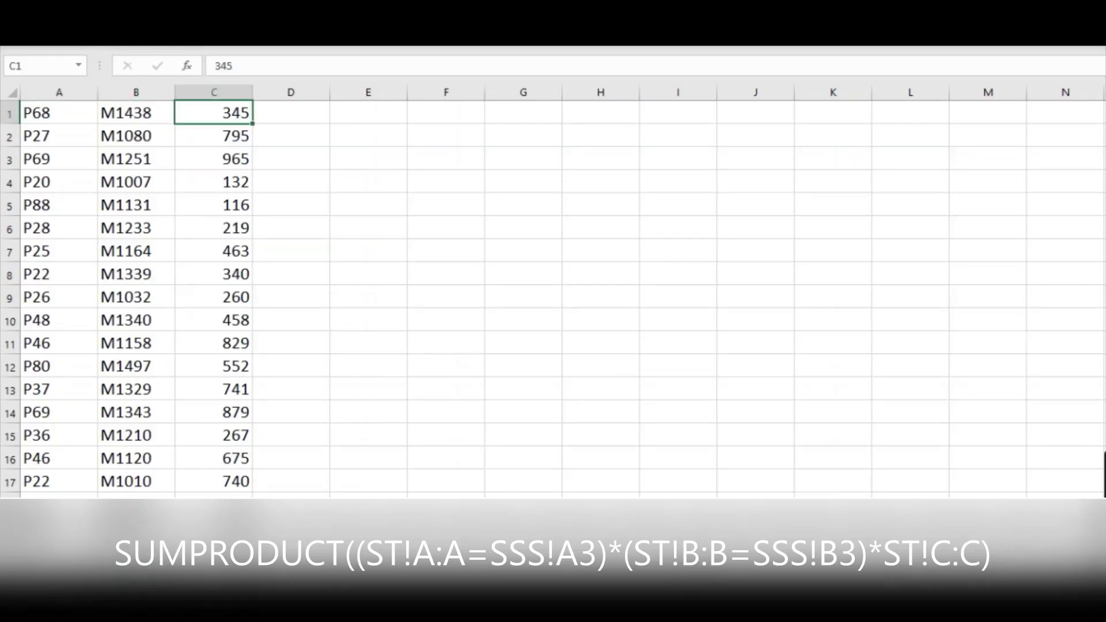
{"action": "left_click", "coordinate": [208, 576]}
{"action": "left_click", "coordinate": [138, 576]}
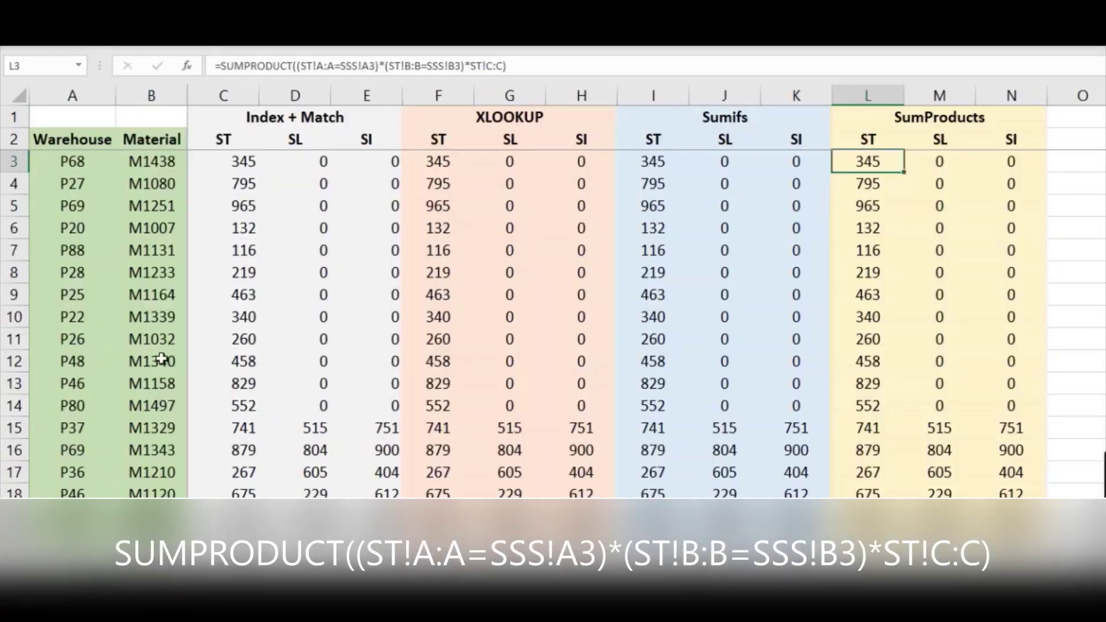
Step: View the SUMPRODUCT formula in M3, and search the SL sheet's column A for p68
{"action": "left_click", "coordinate": [929, 156]}
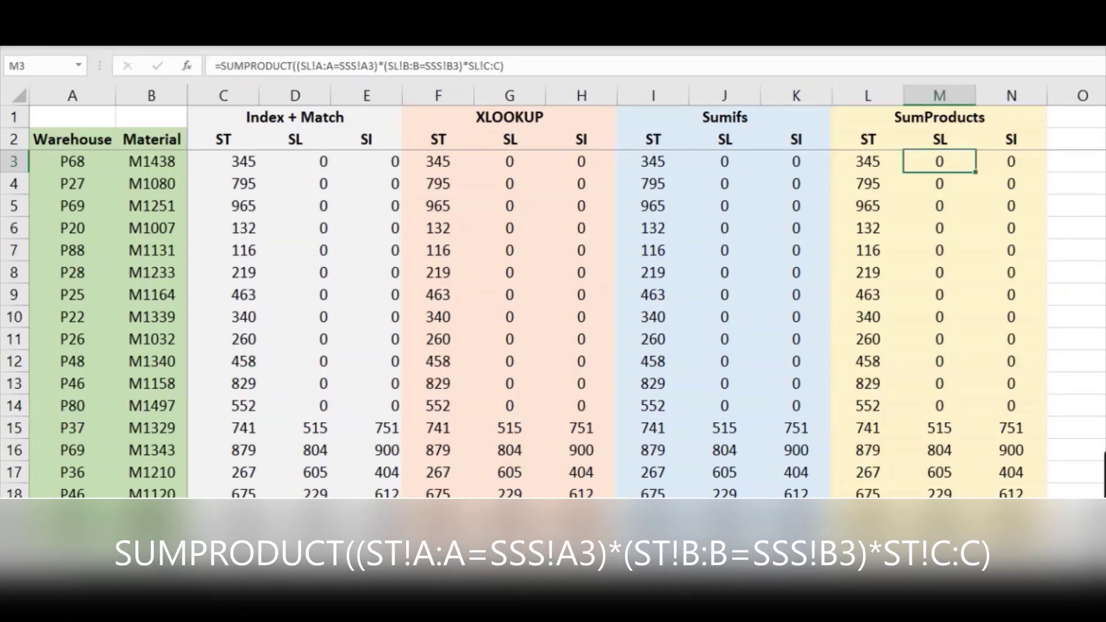
{"action": "left_click", "coordinate": [208, 576]}
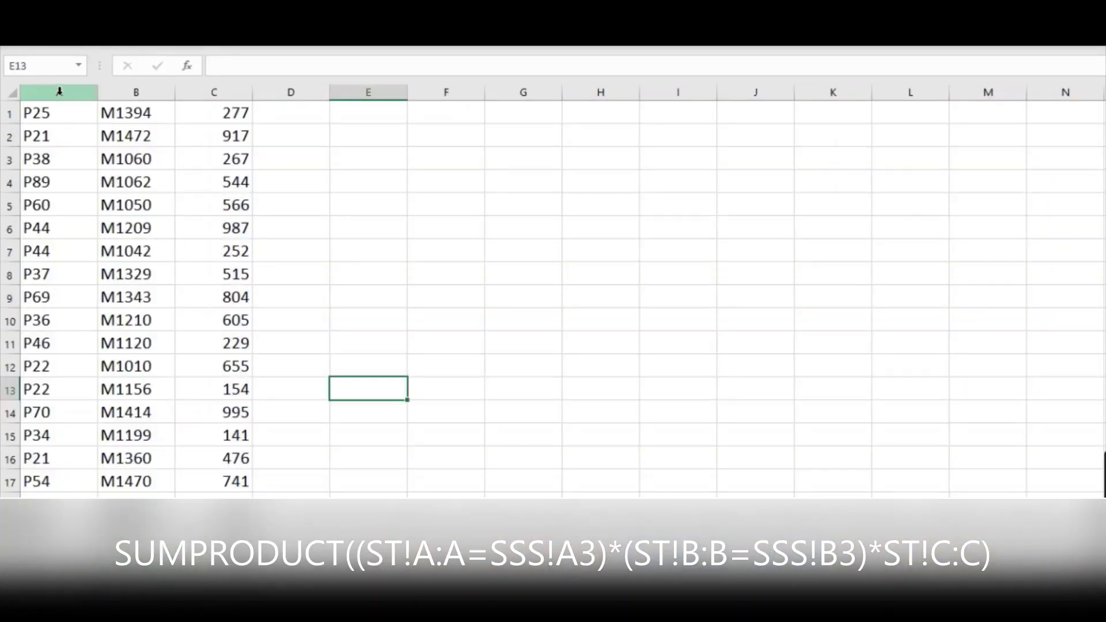
{"action": "left_click", "coordinate": [59, 92]}
{"action": "key", "text": "ctrl+f"}
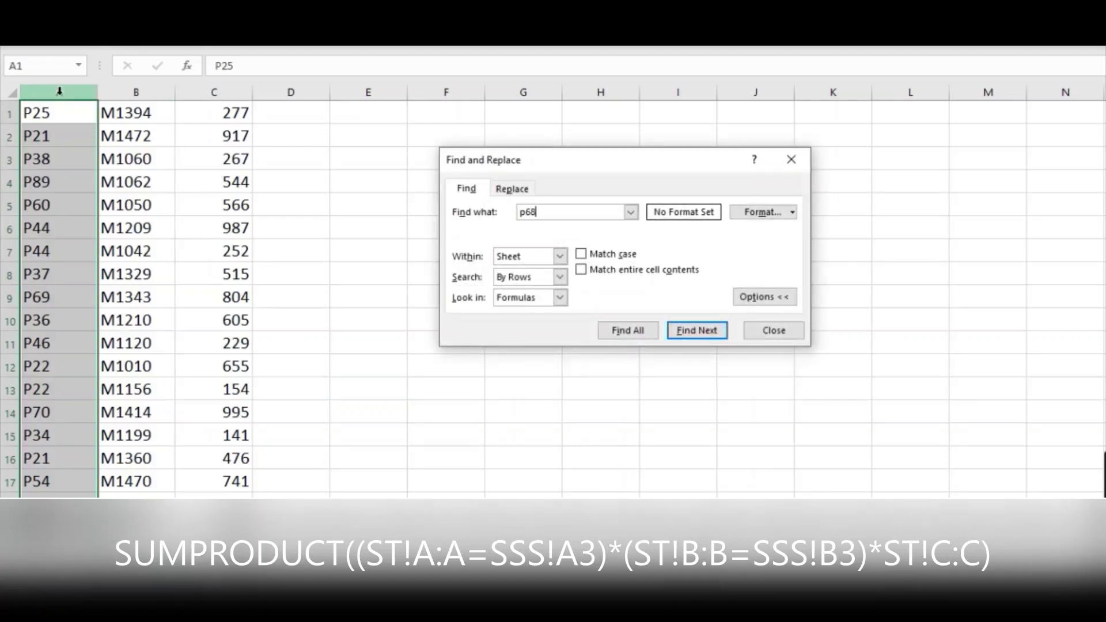
{"action": "key", "text": "Return"}
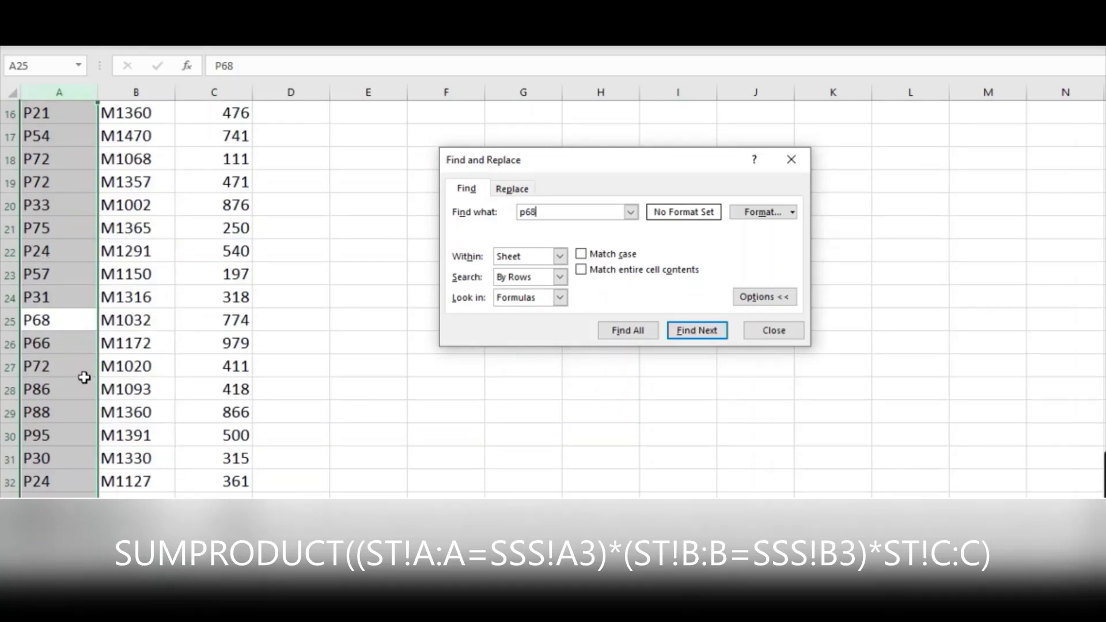
{"action": "key", "text": "Escape"}
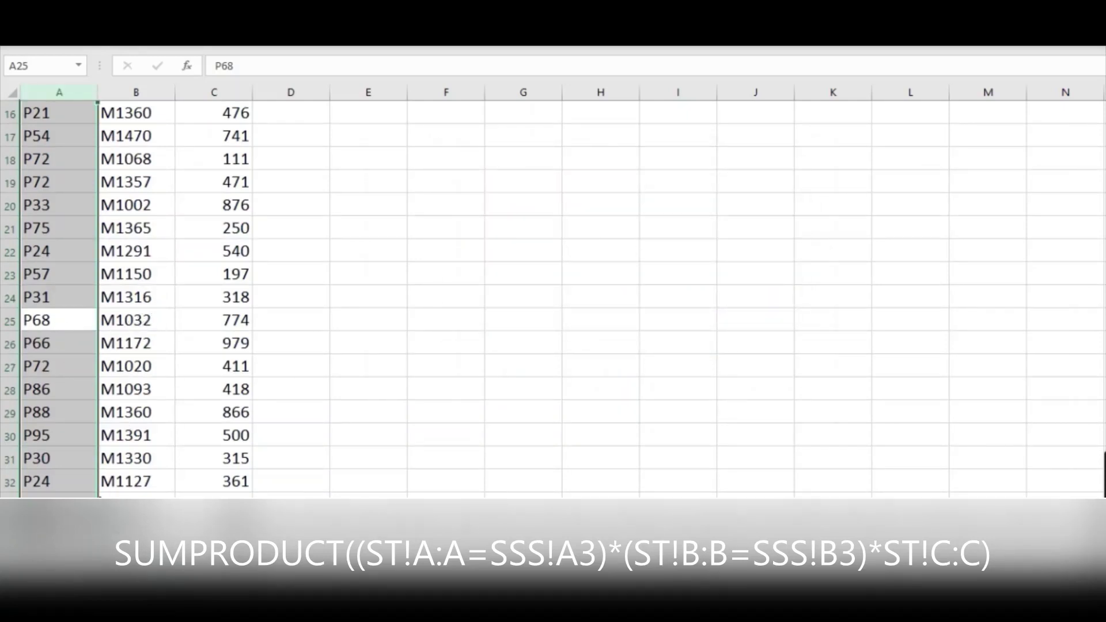
Step: Return to the M3 formula on SSS and highlight its SL!A:A=SSS!A3 condition
{"action": "key", "text": "ctrl+Page_Up"}
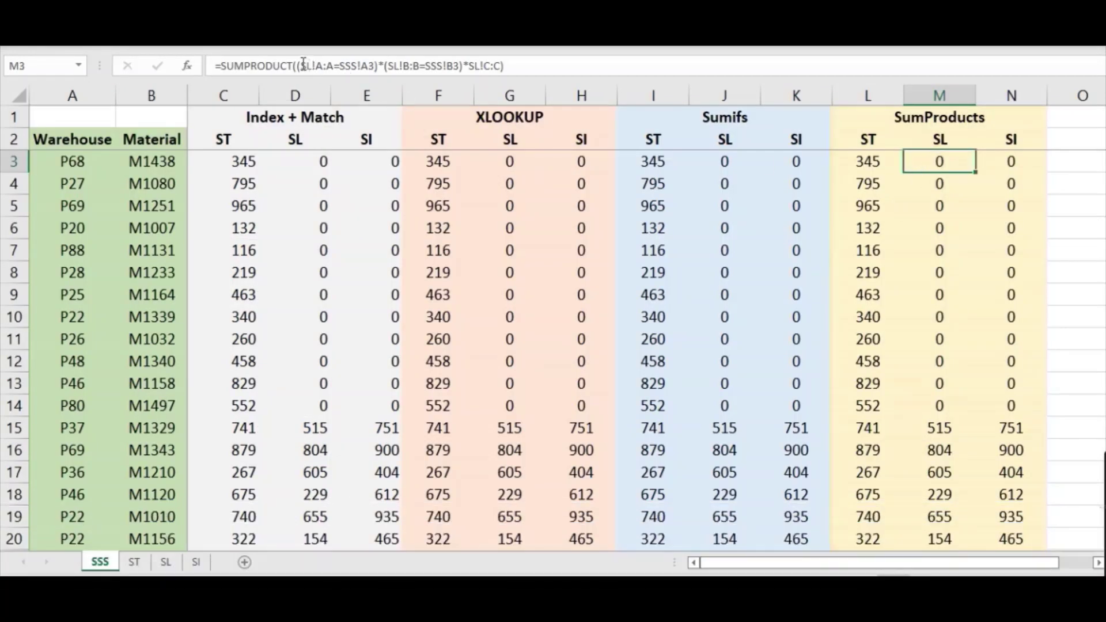
{"action": "left_click_drag", "start_coordinate": [300, 66], "coordinate": [377, 63]}
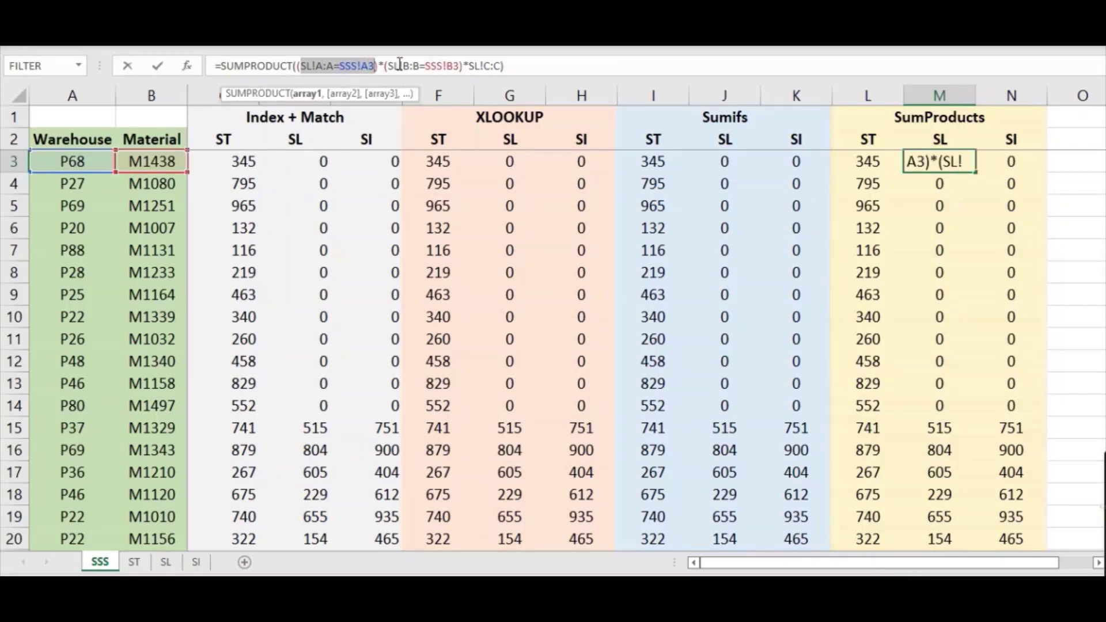